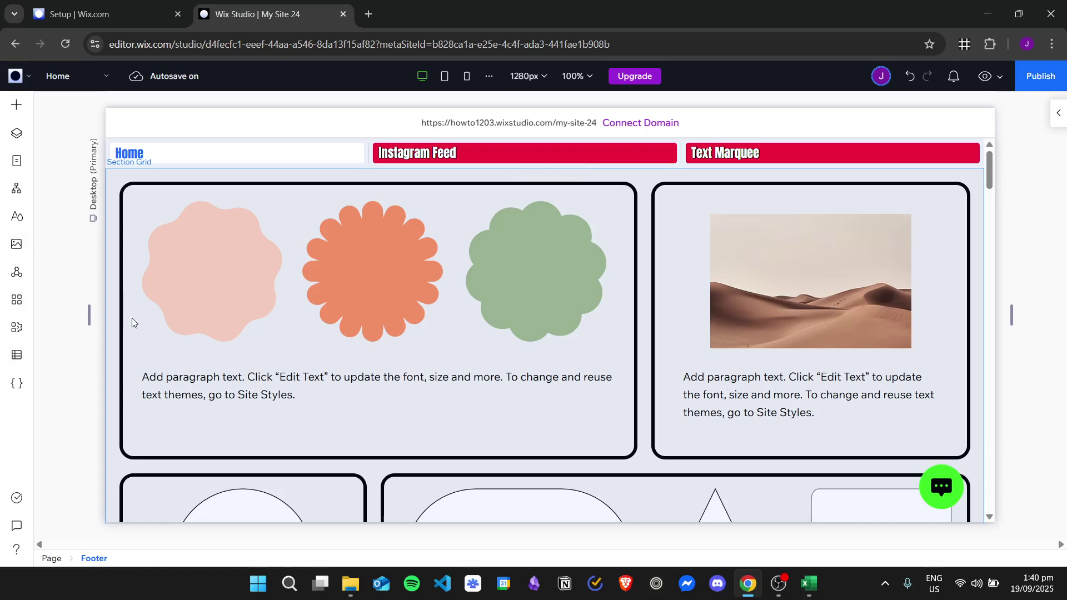
Review which pages the default global header is assigned to, without changing the assignment.
{"action": "left_click", "coordinate": [17, 275]}
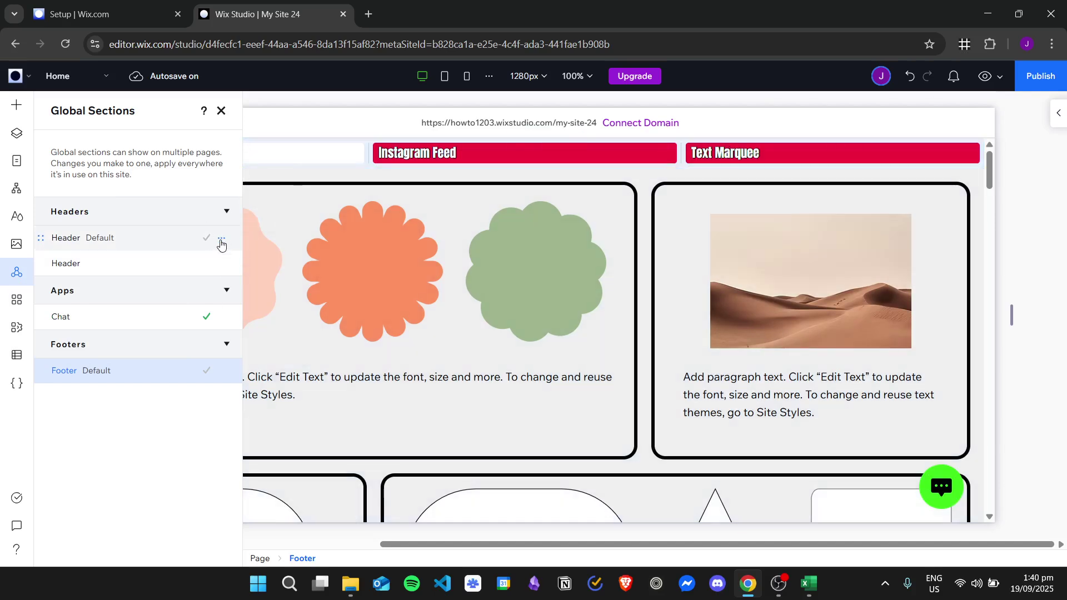
{"action": "left_click", "coordinate": [221, 243]}
{"action": "left_click", "coordinate": [275, 285]}
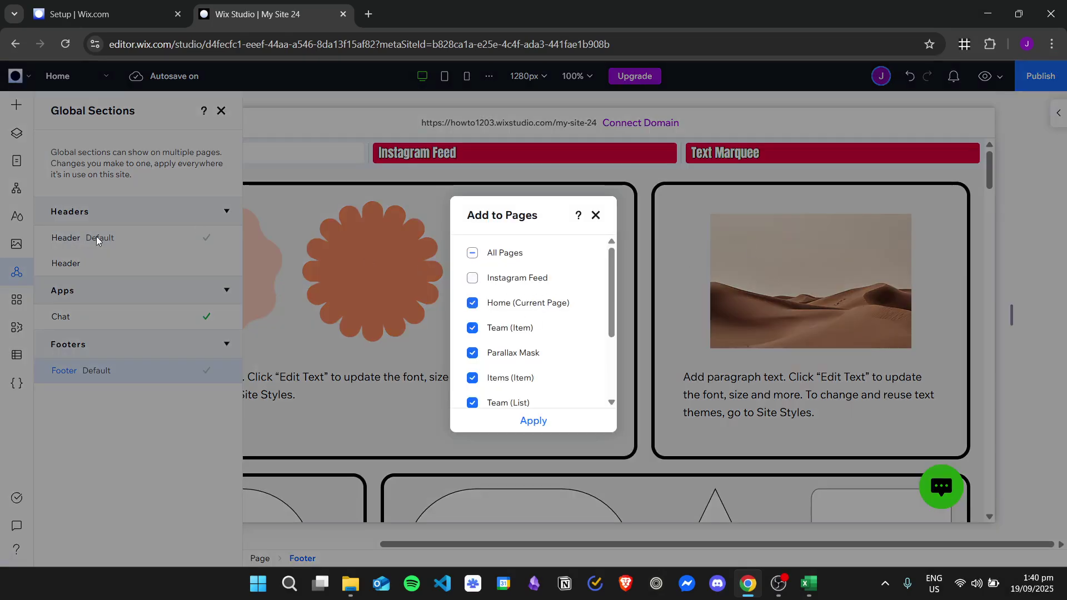
{"action": "scroll", "coordinate": [526, 309], "scroll_direction": "down", "scroll_amount": 1}
{"action": "scroll", "coordinate": [533, 311], "scroll_direction": "up", "scroll_amount": 1}
{"action": "left_click", "coordinate": [595, 215]}
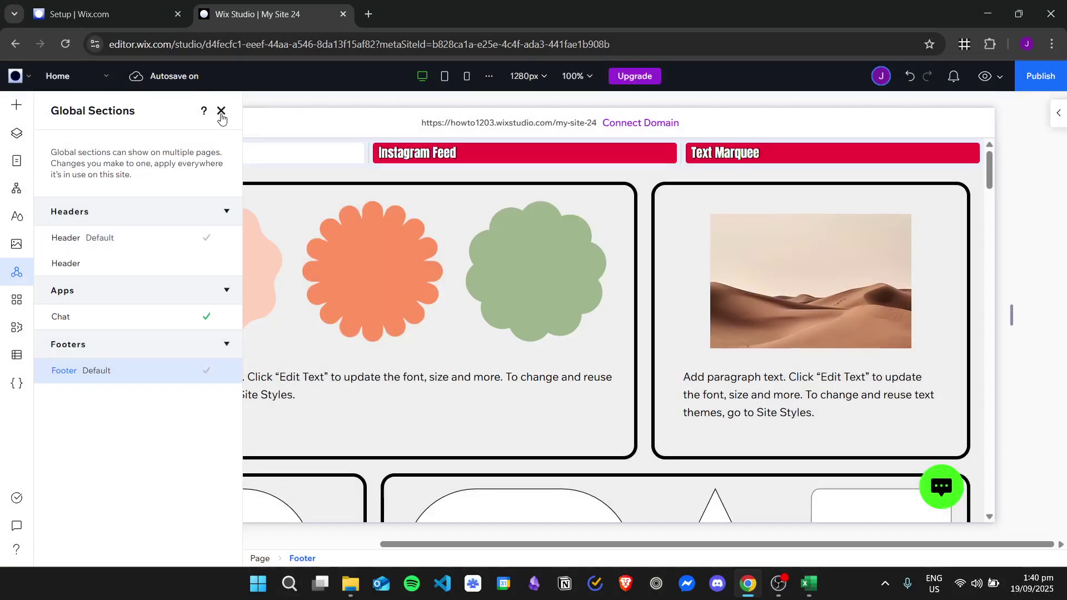
Unhide the Header and Footer layers on the Home page.
{"action": "left_click", "coordinate": [20, 140]}
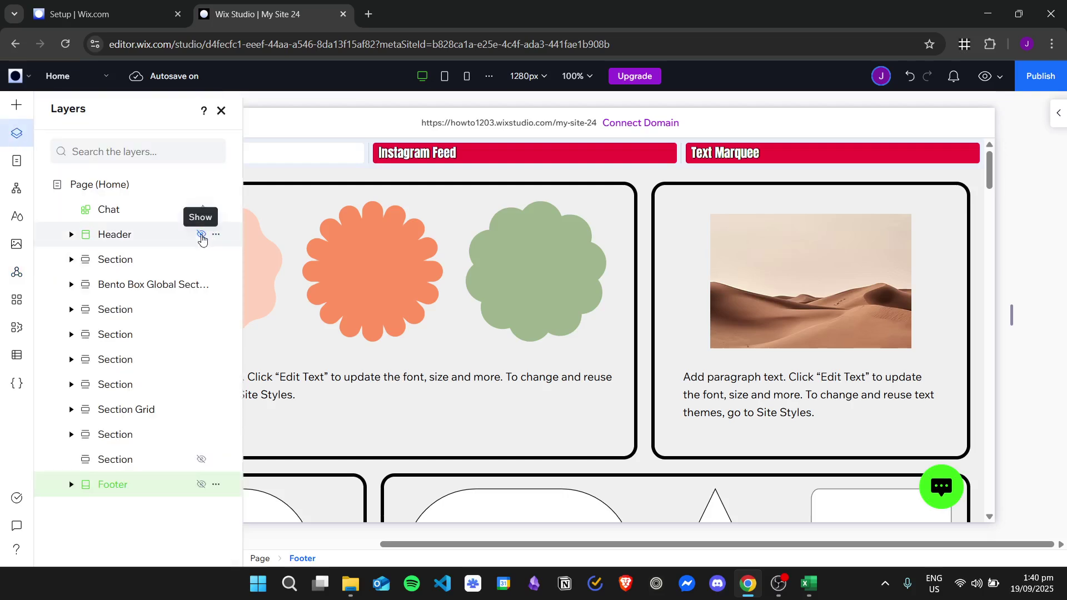
{"action": "left_click", "coordinate": [202, 238]}
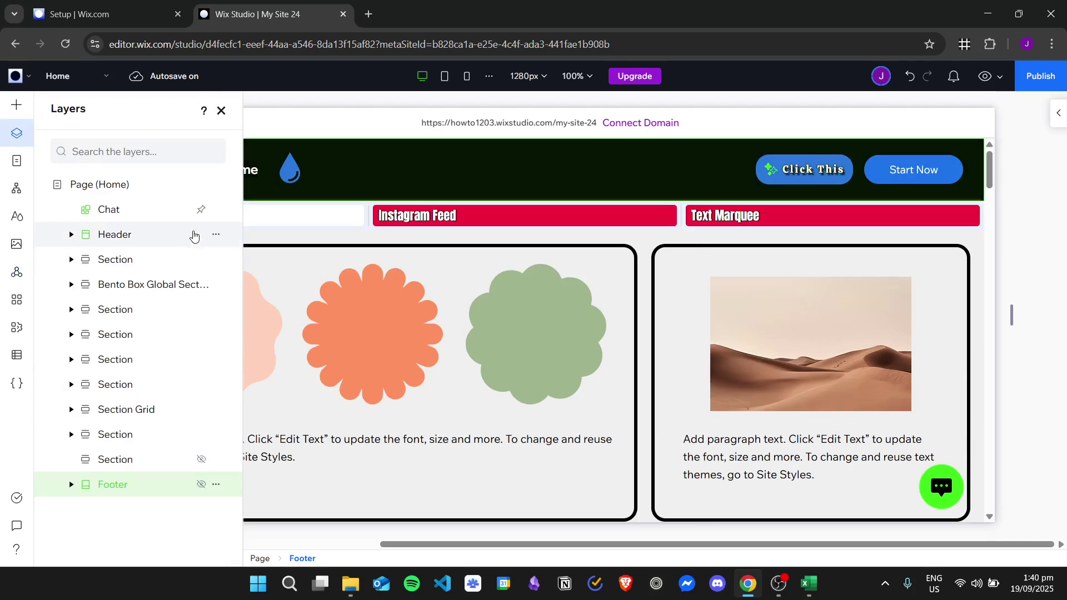
{"action": "left_click", "coordinate": [202, 485]}
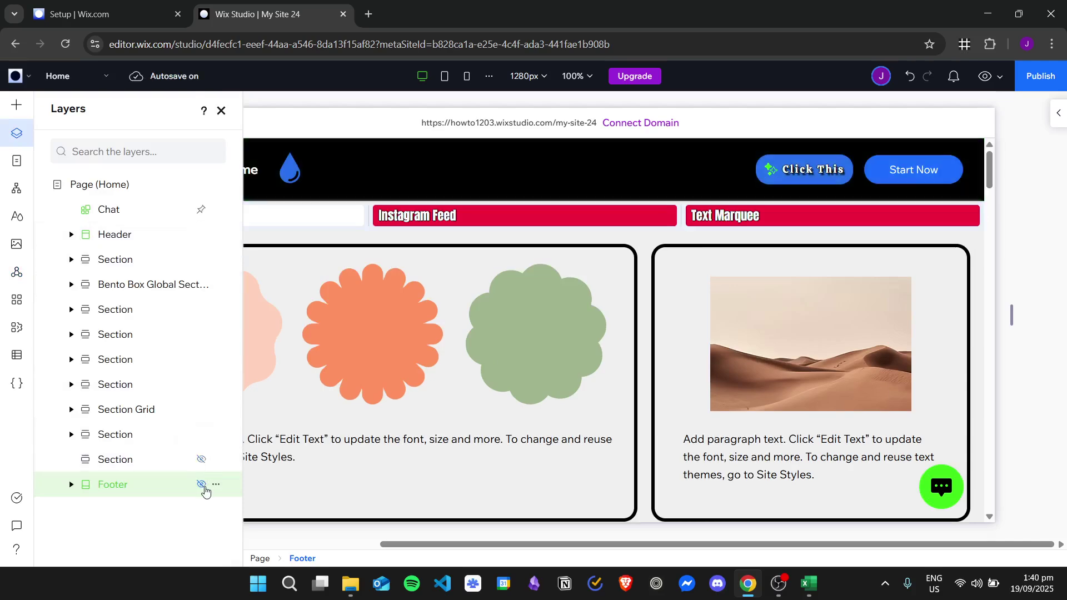
{"action": "left_click", "coordinate": [221, 112]}
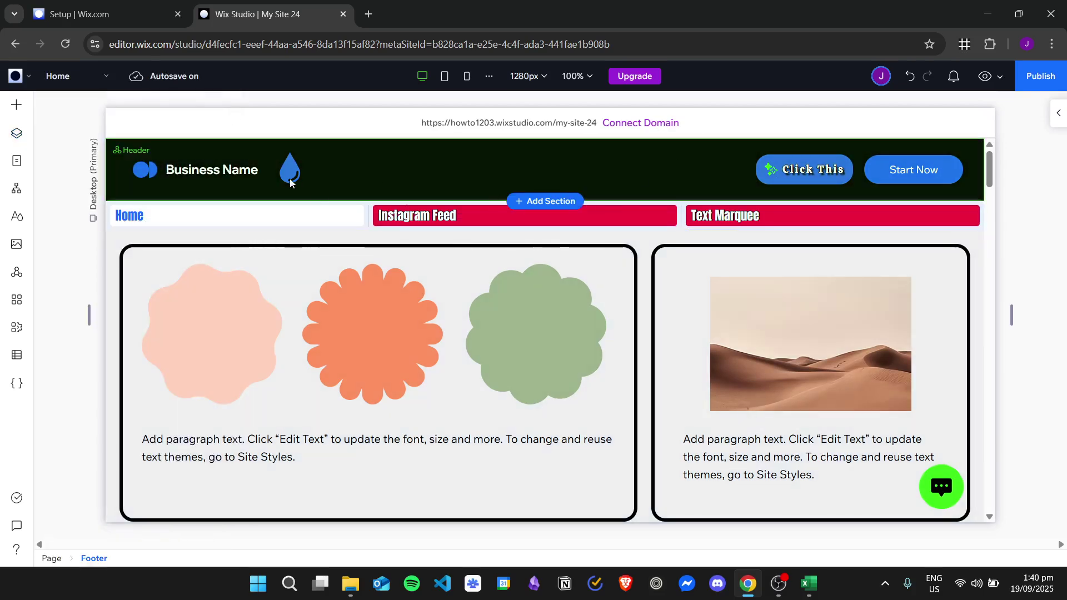
{"action": "left_click_drag", "start_coordinate": [989, 172], "coordinate": [1006, 133]}
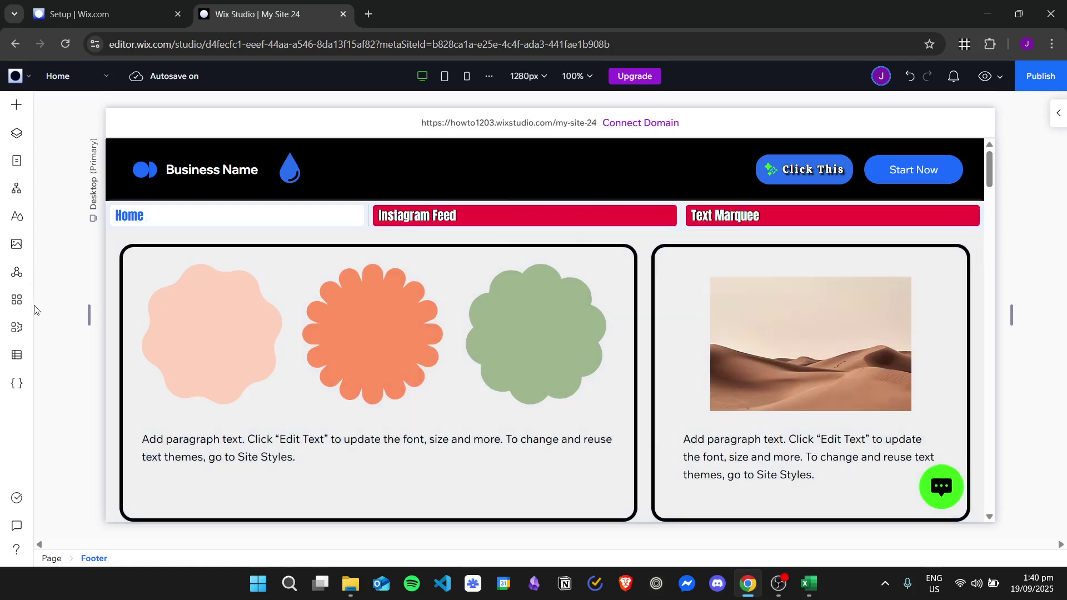
Remove the default global header from the Home page through its page assignments.
{"action": "left_click", "coordinate": [18, 273]}
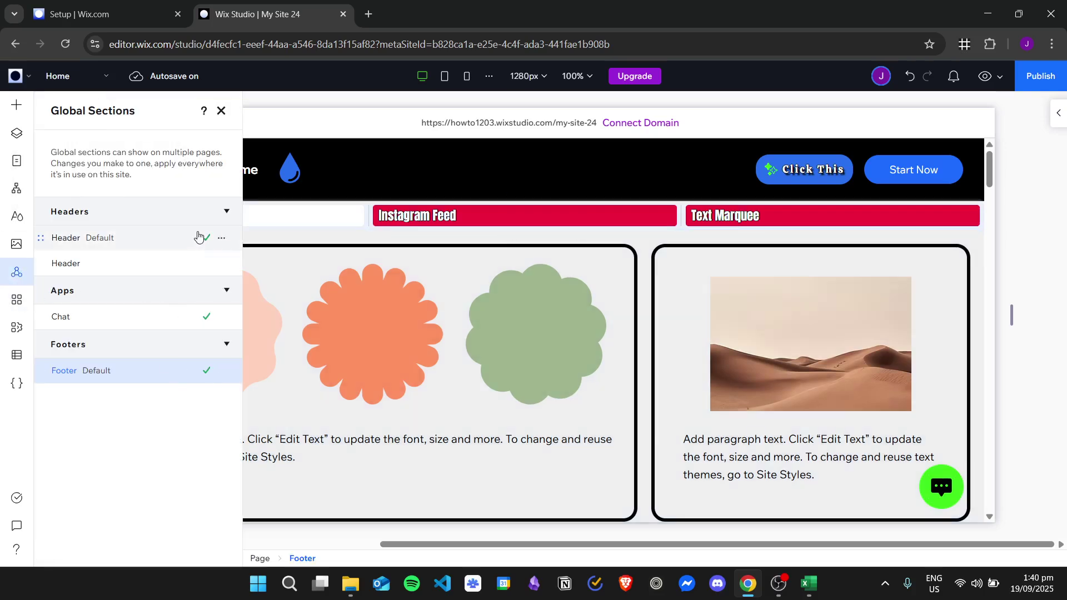
{"action": "left_click", "coordinate": [222, 241]}
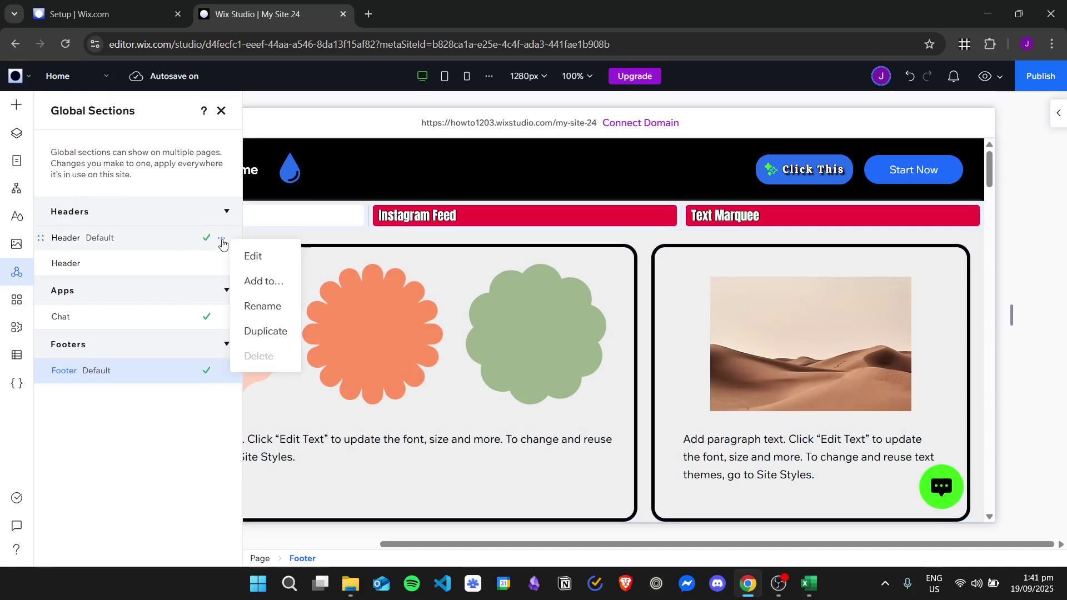
{"action": "left_click", "coordinate": [284, 285]}
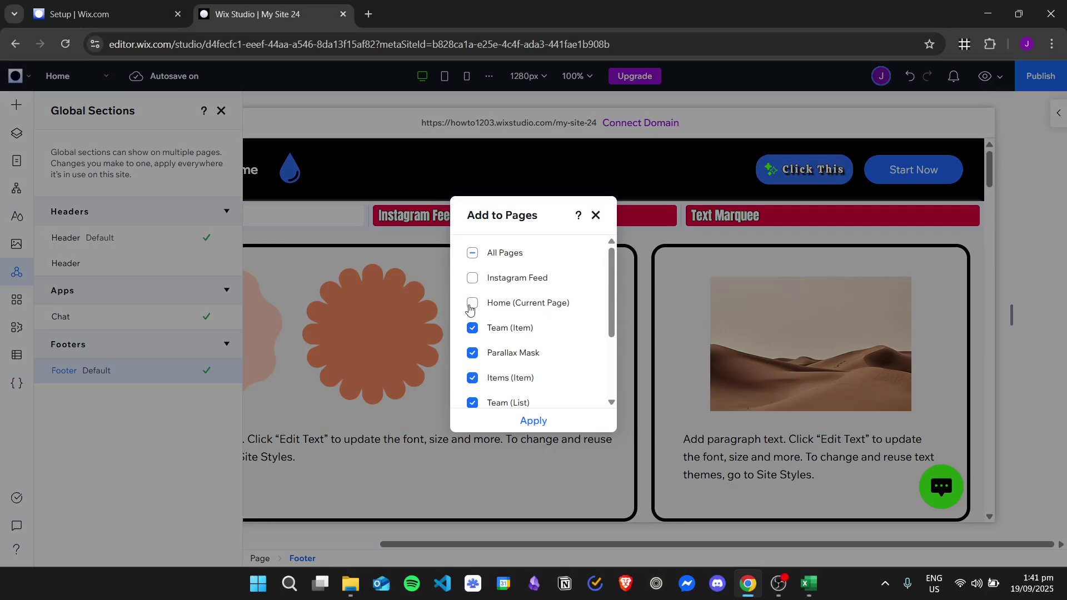
{"action": "left_click", "coordinate": [859, 341]}
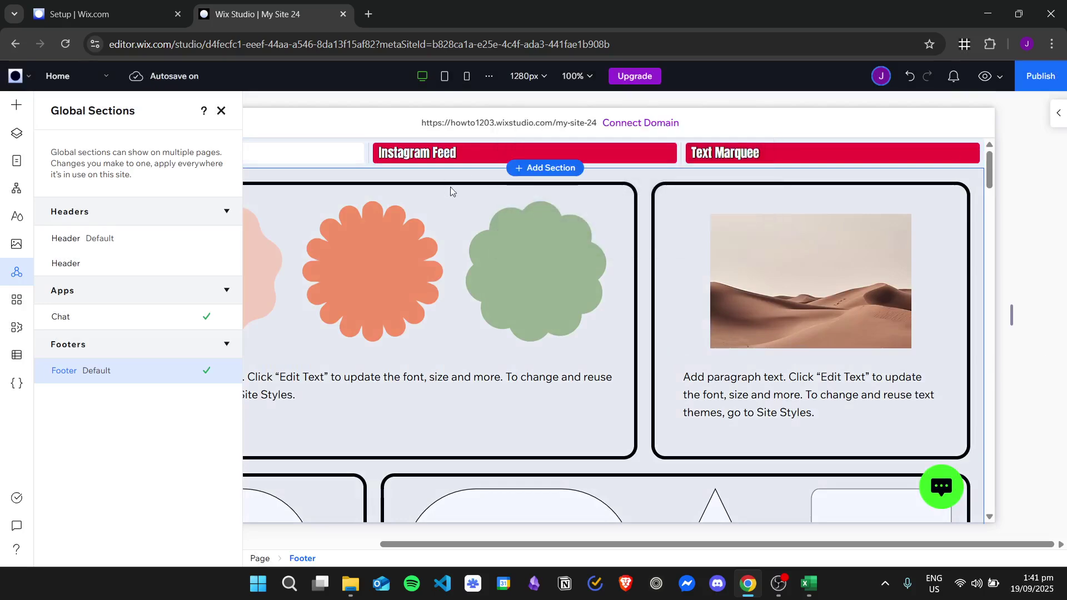
Add the default global header back to the current page and close the global sections list.
{"action": "mouse_move", "coordinate": [157, 240]}
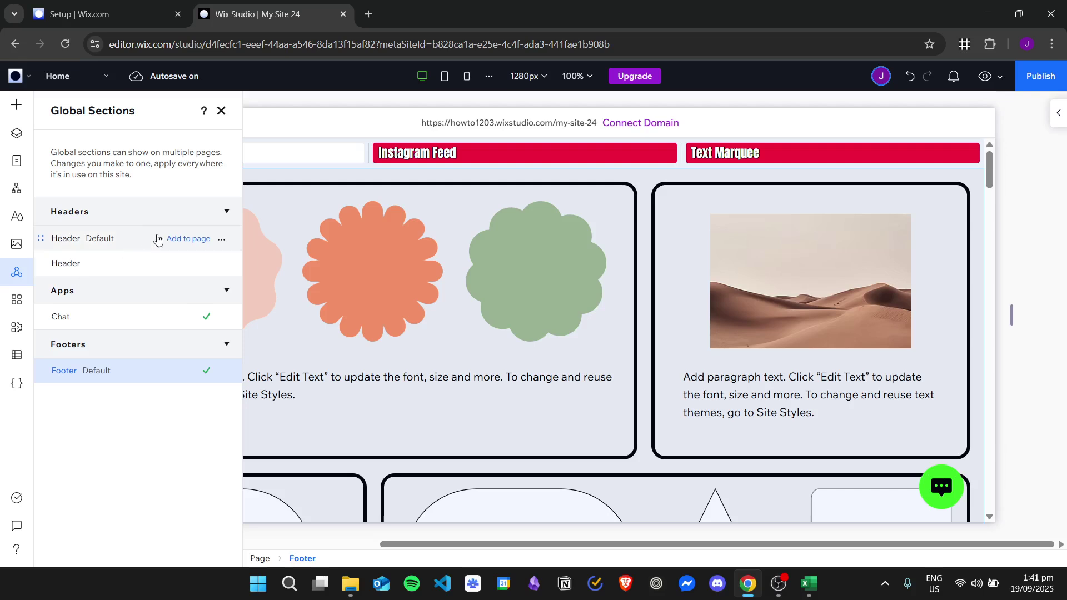
{"action": "left_click", "coordinate": [189, 240]}
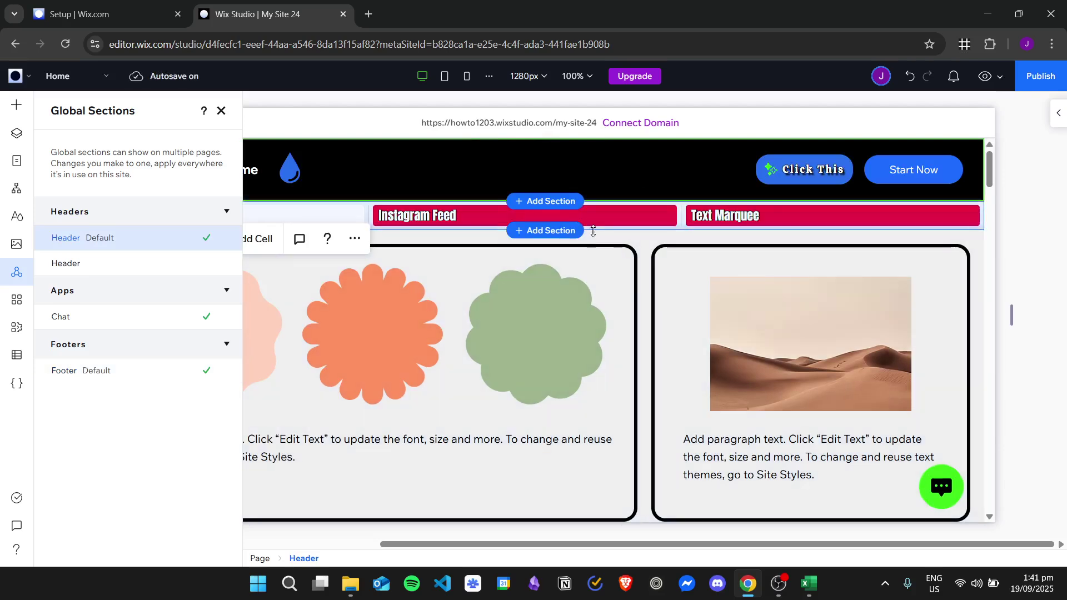
{"action": "left_click", "coordinate": [225, 109]}
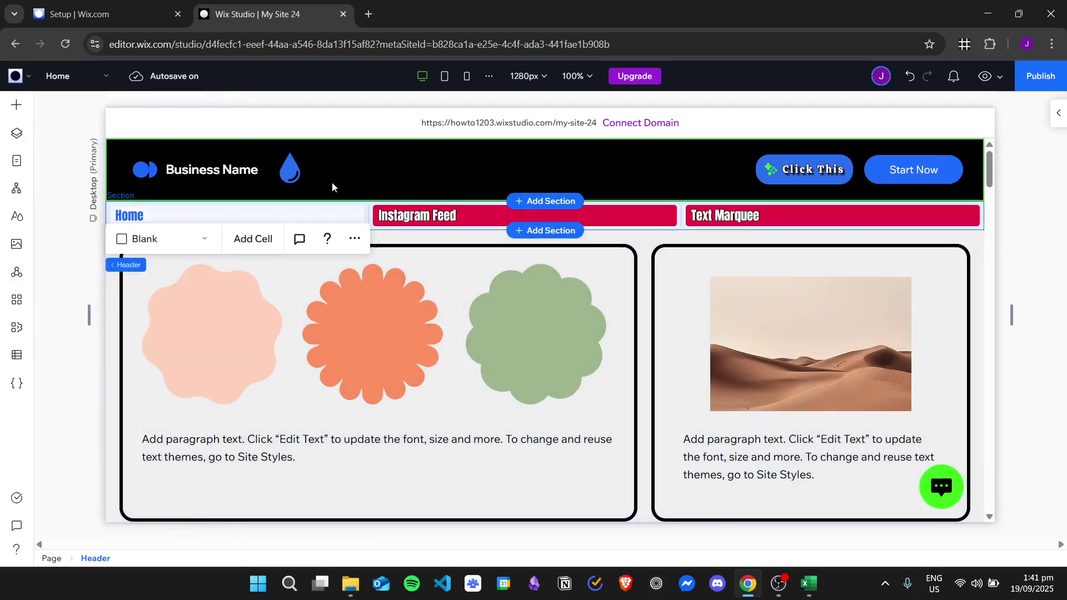
Examine the bento-style section grid below the page navigation on the Home page.
{"action": "left_click", "coordinate": [81, 367]}
{"action": "scroll", "coordinate": [369, 285], "scroll_direction": "down", "scroll_amount": 4}
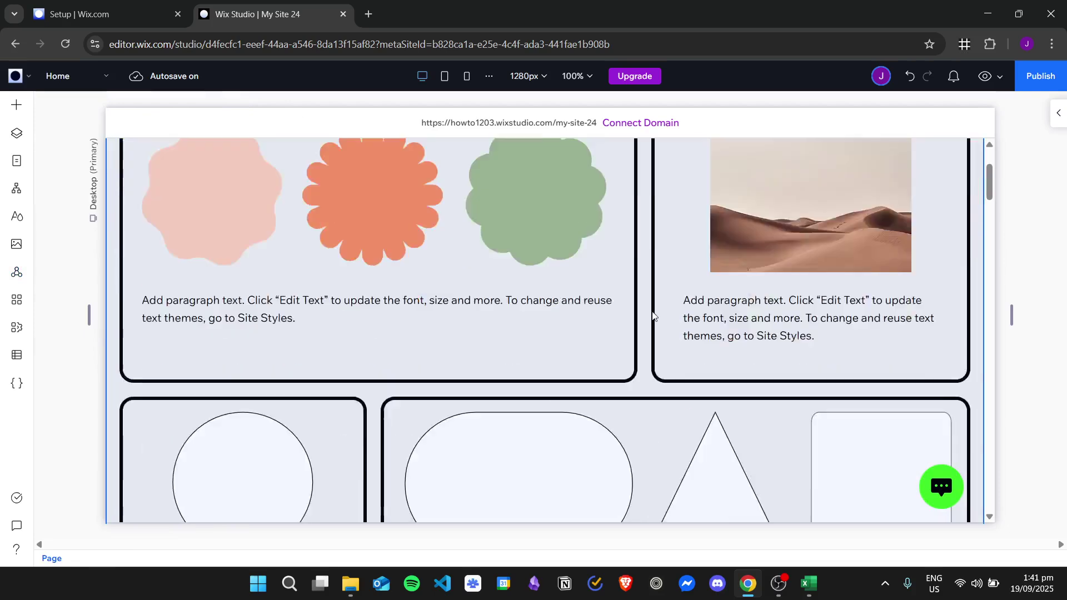
{"action": "scroll", "coordinate": [523, 255], "scroll_direction": "down", "scroll_amount": 3}
{"action": "scroll", "coordinate": [567, 295], "scroll_direction": "up", "scroll_amount": 4}
{"action": "scroll", "coordinate": [313, 349], "scroll_direction": "up", "scroll_amount": 3}
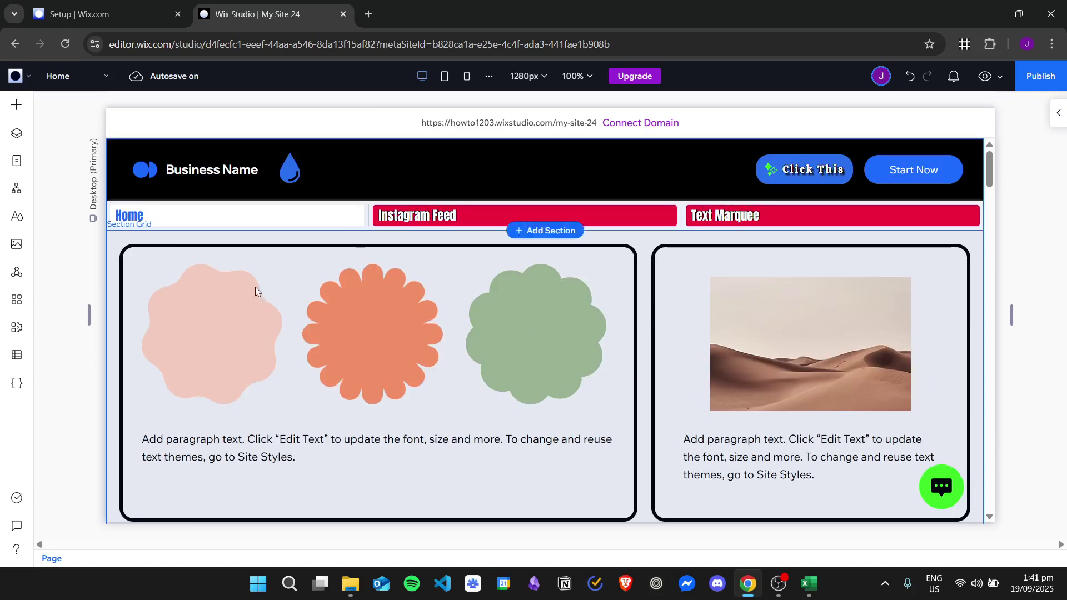
{"action": "scroll", "coordinate": [596, 332], "scroll_direction": "down", "scroll_amount": 5}
{"action": "scroll", "coordinate": [762, 360], "scroll_direction": "down", "scroll_amount": 1}
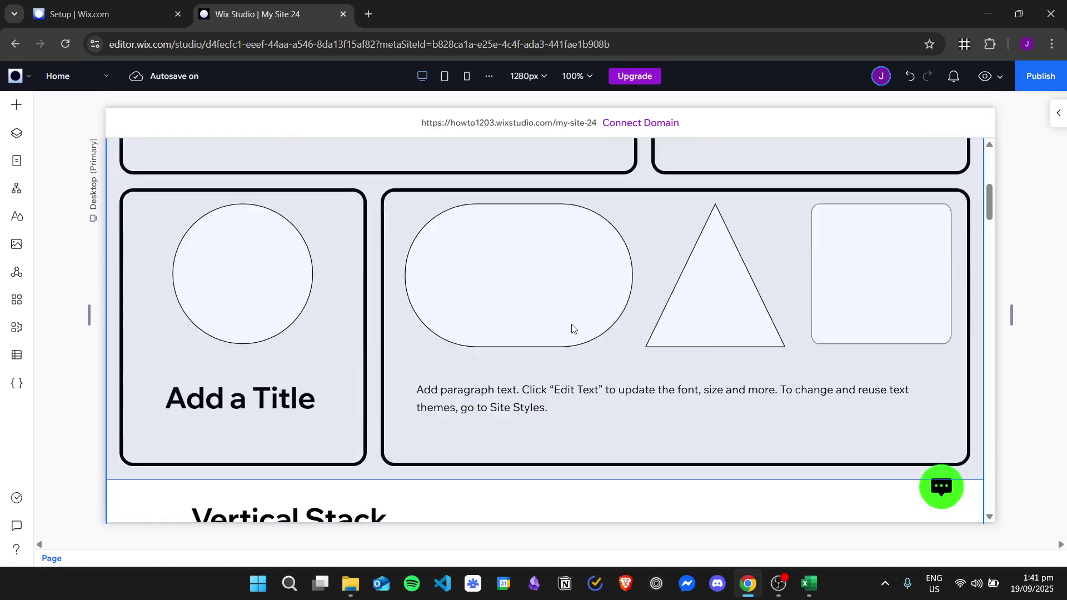
{"action": "scroll", "coordinate": [555, 333], "scroll_direction": "up", "scroll_amount": 1}
{"action": "scroll", "coordinate": [611, 339], "scroll_direction": "up", "scroll_amount": 4}
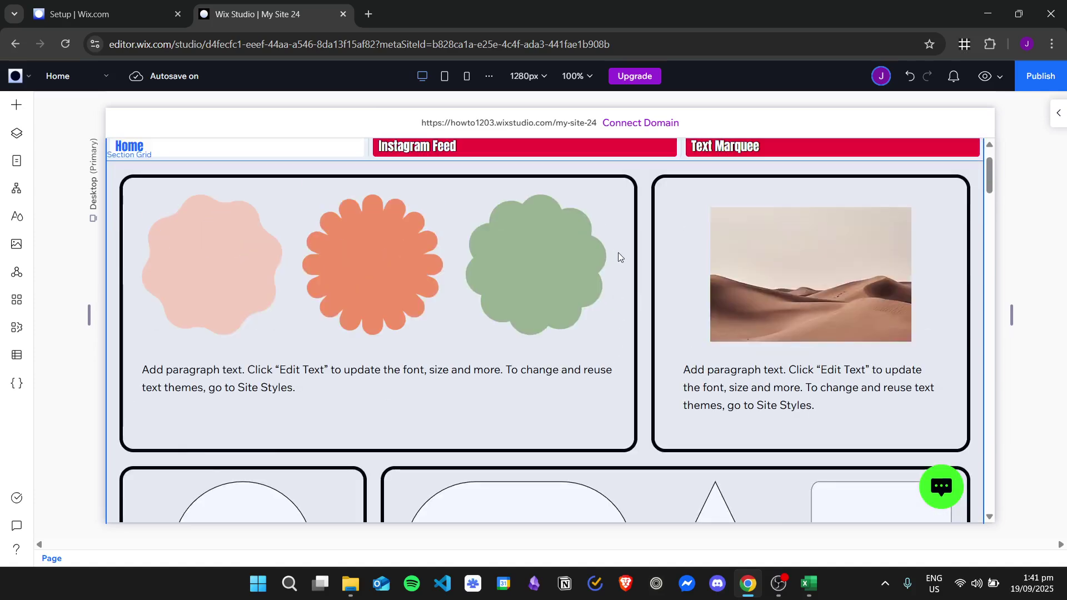
{"action": "scroll", "coordinate": [619, 262], "scroll_direction": "up", "scroll_amount": 2}
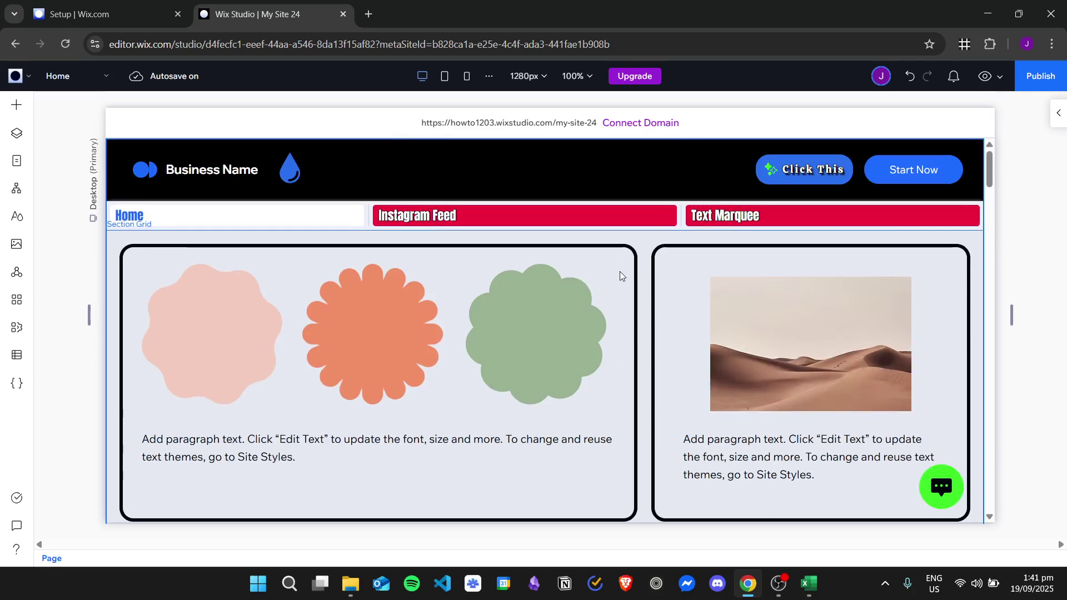
Select the Bento Box Global Section layer and set it as a global section of type Section.
{"action": "right_click", "coordinate": [428, 270]}
{"action": "mouse_move", "coordinate": [536, 294]}
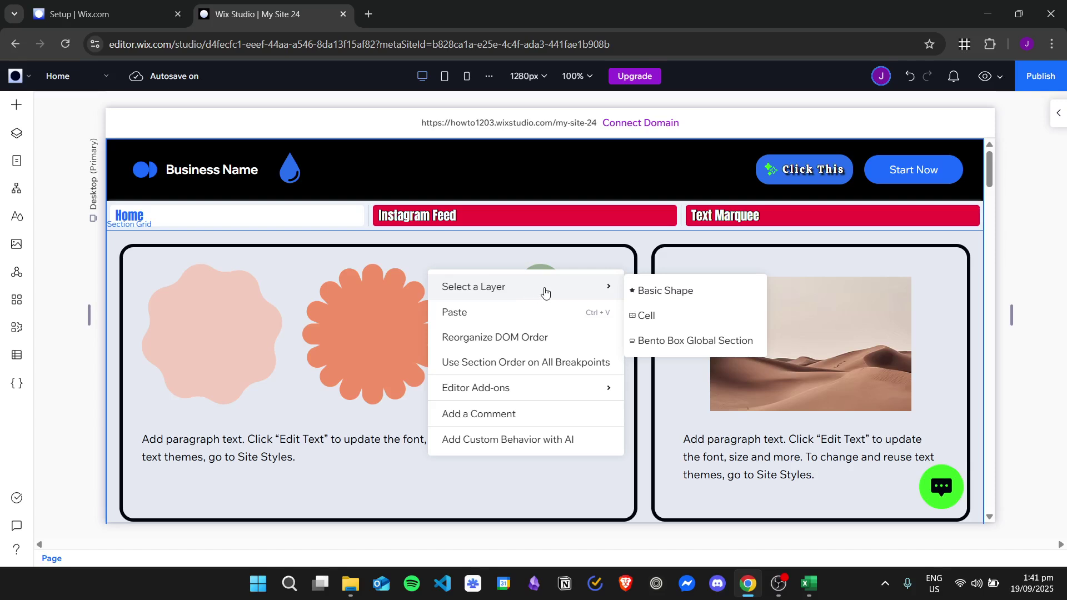
{"action": "left_click", "coordinate": [734, 341]}
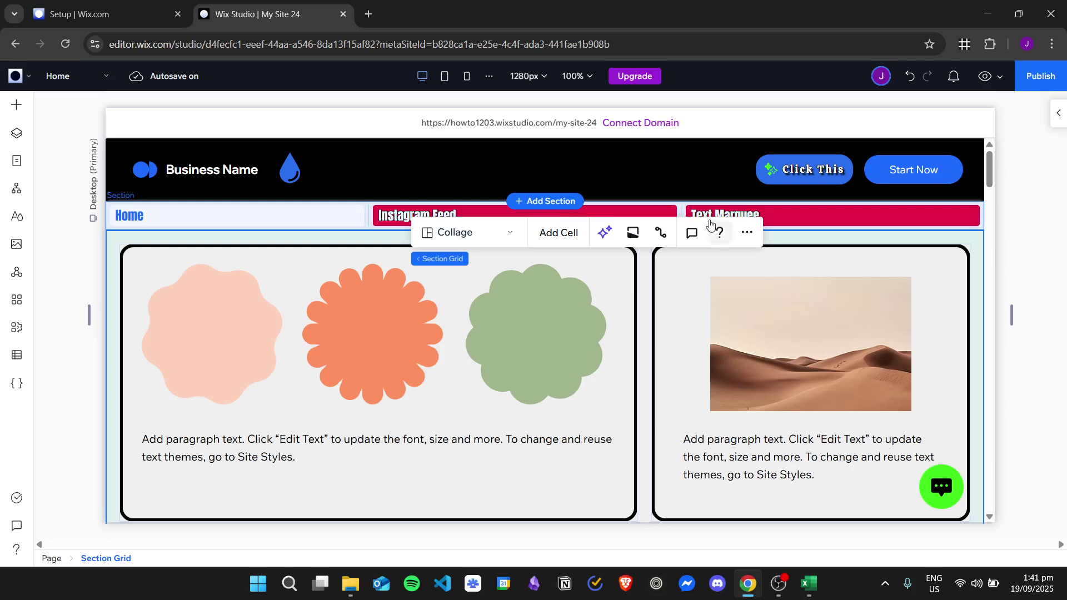
{"action": "right_click", "coordinate": [335, 257]}
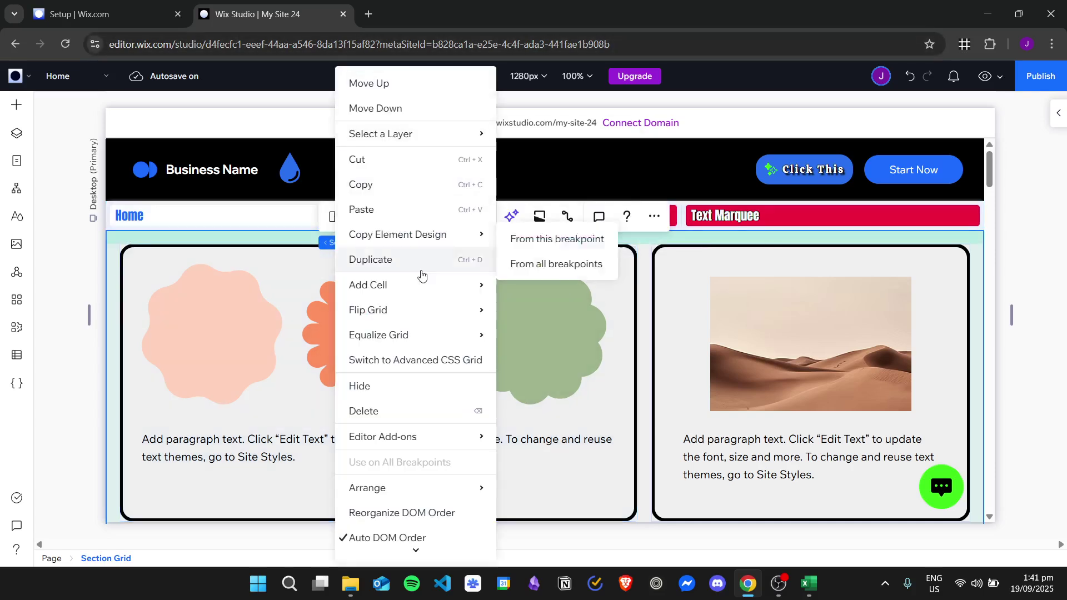
{"action": "mouse_move", "coordinate": [421, 550]}
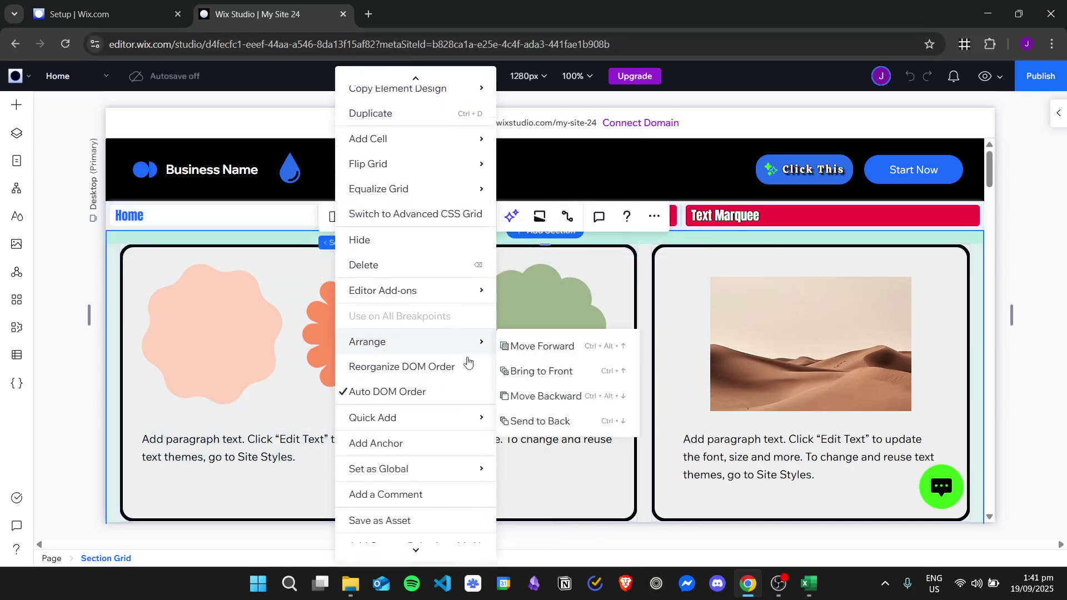
{"action": "mouse_move", "coordinate": [417, 470]}
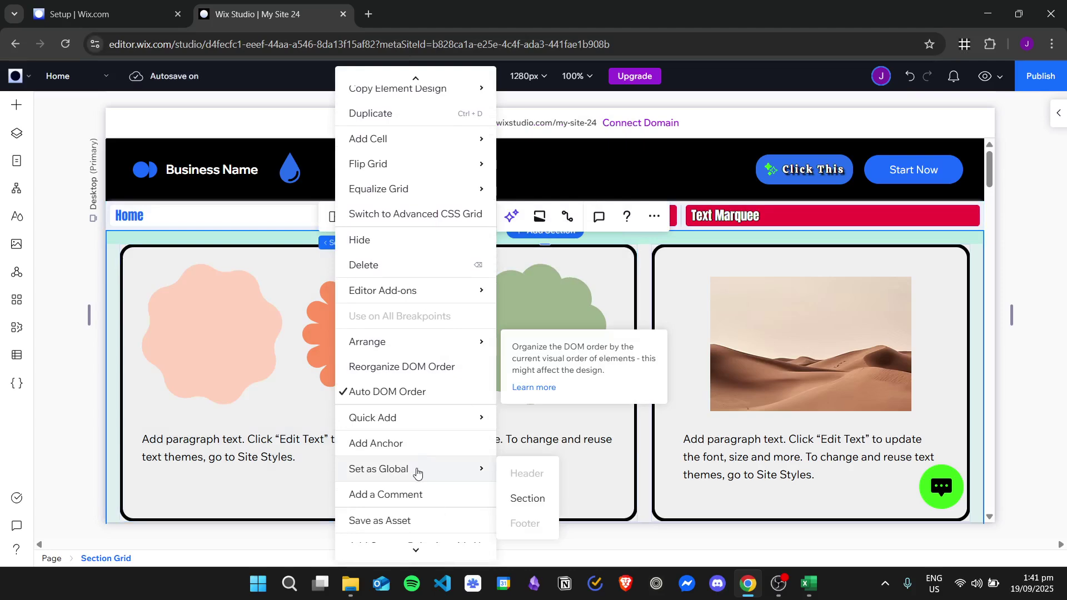
{"action": "left_click", "coordinate": [537, 500]}
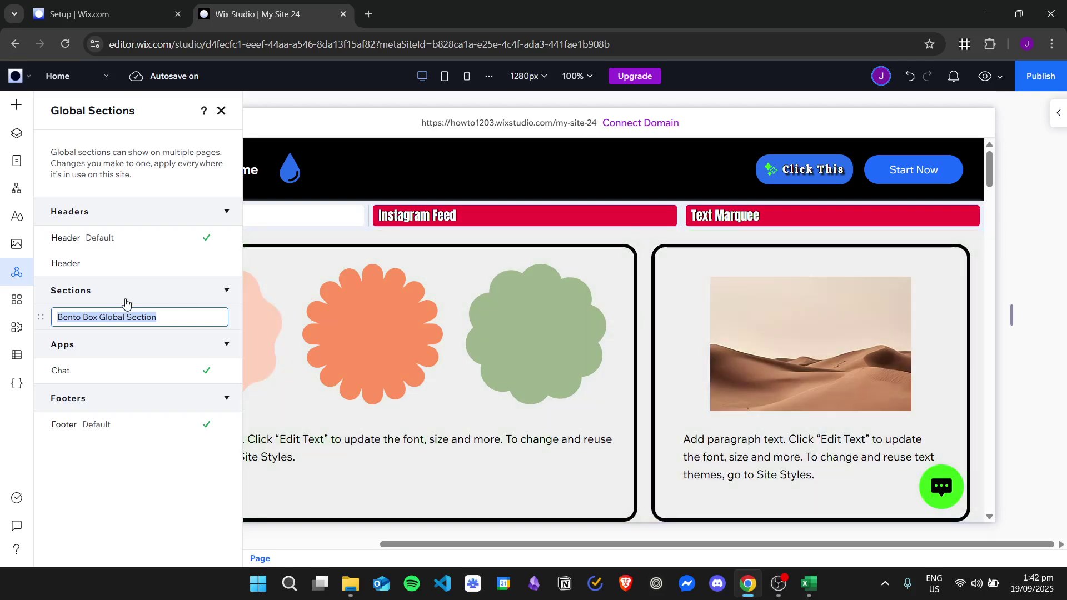
Name the new global section Bento Box.
{"action": "left_click", "coordinate": [160, 314]}
{"action": "left_click_drag", "start_coordinate": [146, 313], "coordinate": [104, 320]}
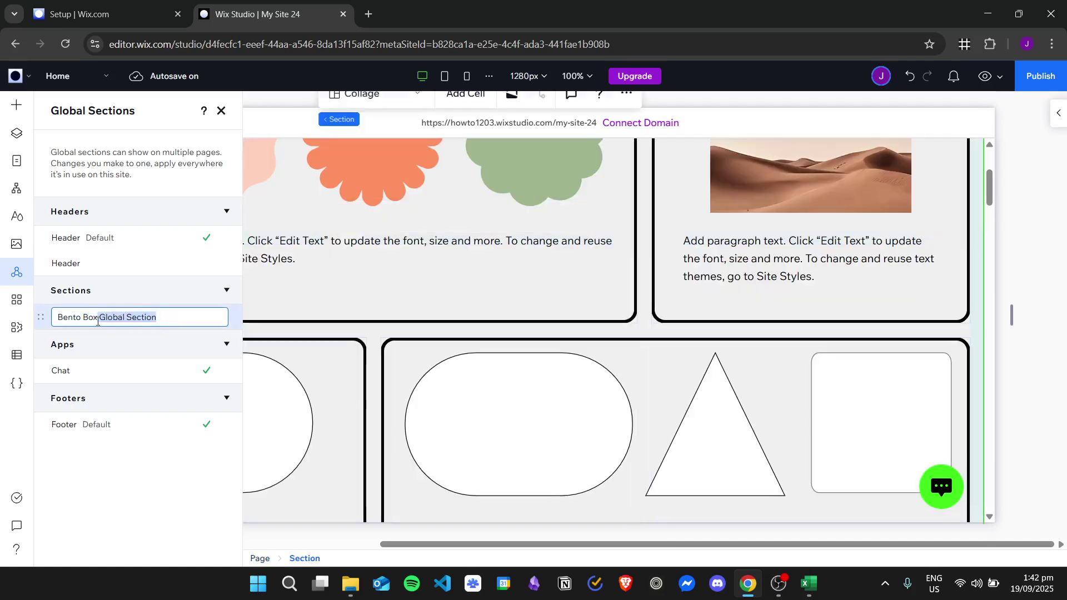
{"action": "key", "text": "BackSpace"}
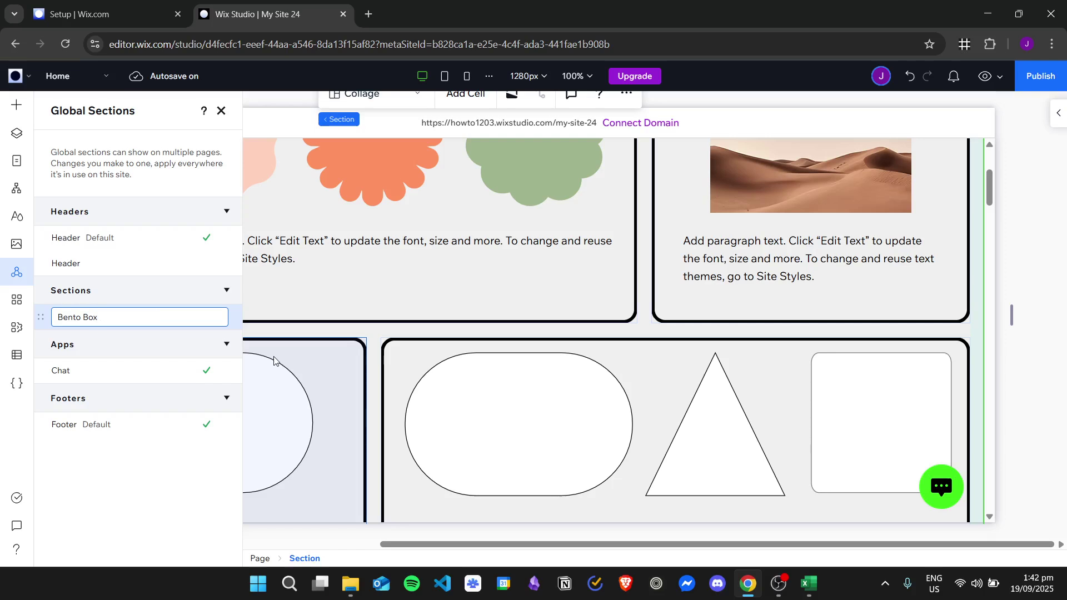
{"action": "key", "text": "Return"}
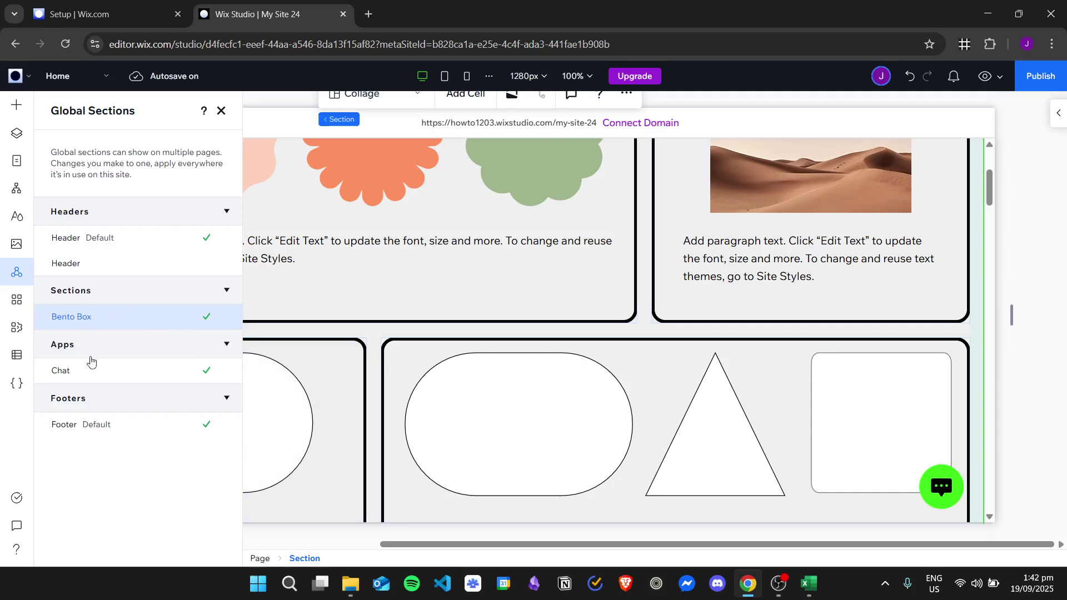
Add the Bento Box global section to the Parallax Mask page as well and close the global sections list.
{"action": "scroll", "coordinate": [744, 333], "scroll_direction": "up", "scroll_amount": 4}
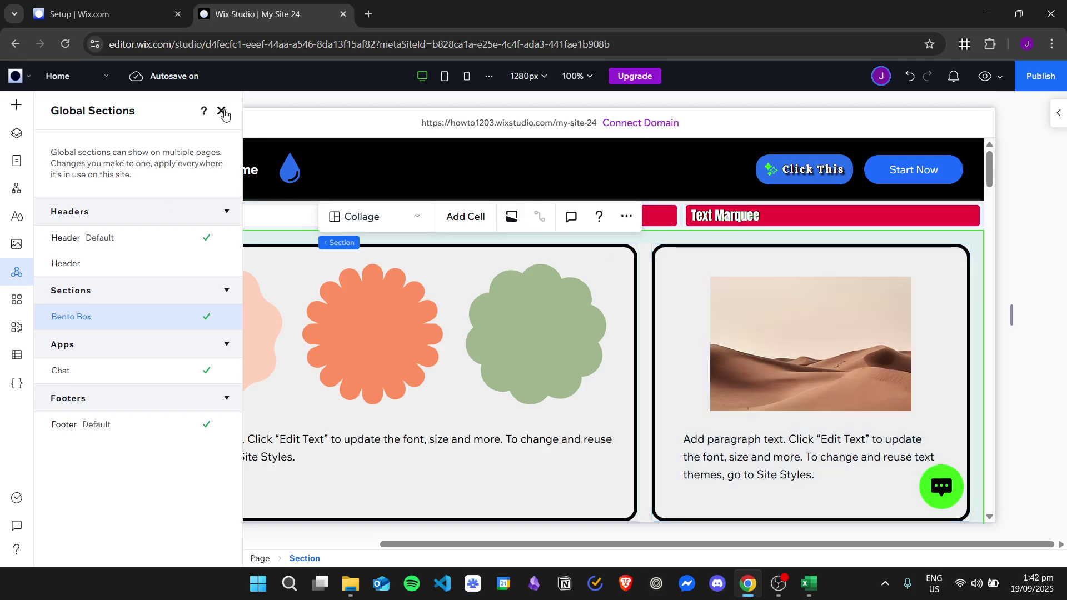
{"action": "scroll", "coordinate": [667, 300], "scroll_direction": "down", "scroll_amount": 2}
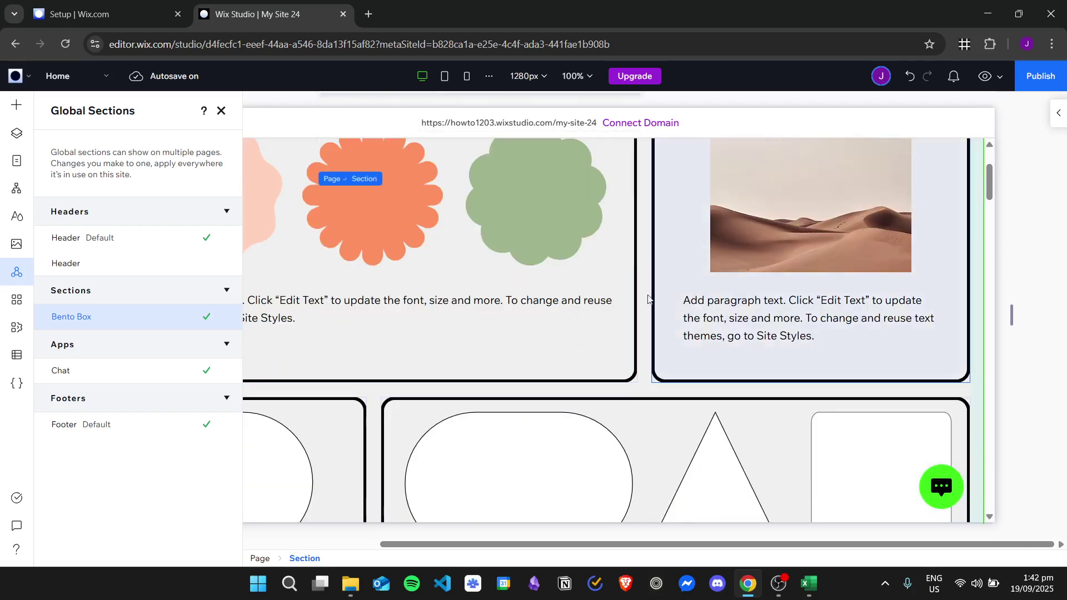
{"action": "scroll", "coordinate": [639, 301], "scroll_direction": "up", "scroll_amount": 2}
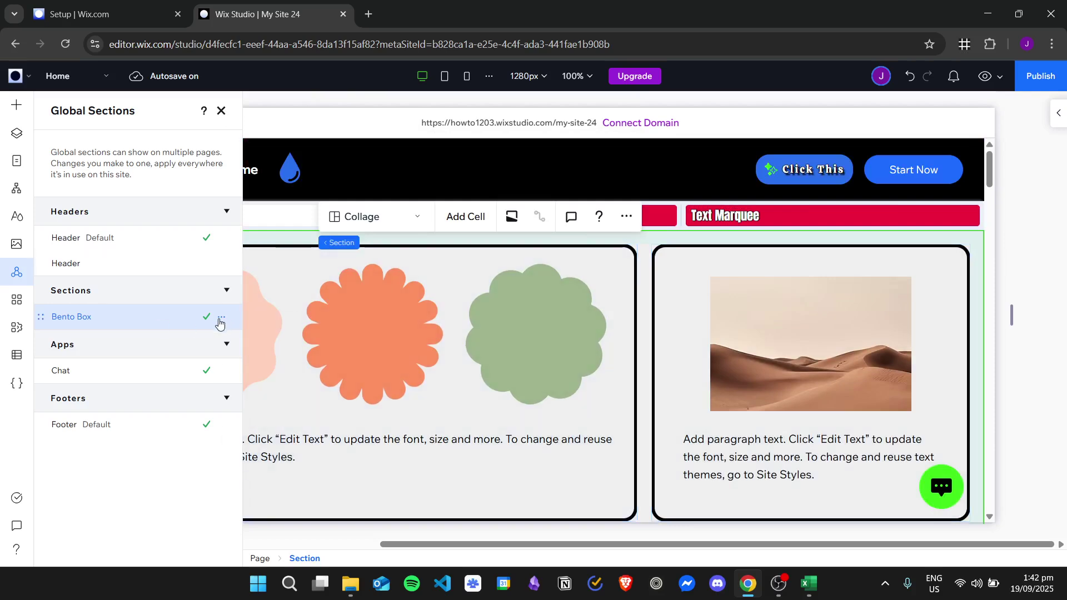
{"action": "left_click", "coordinate": [221, 321]}
{"action": "left_click", "coordinate": [264, 362]}
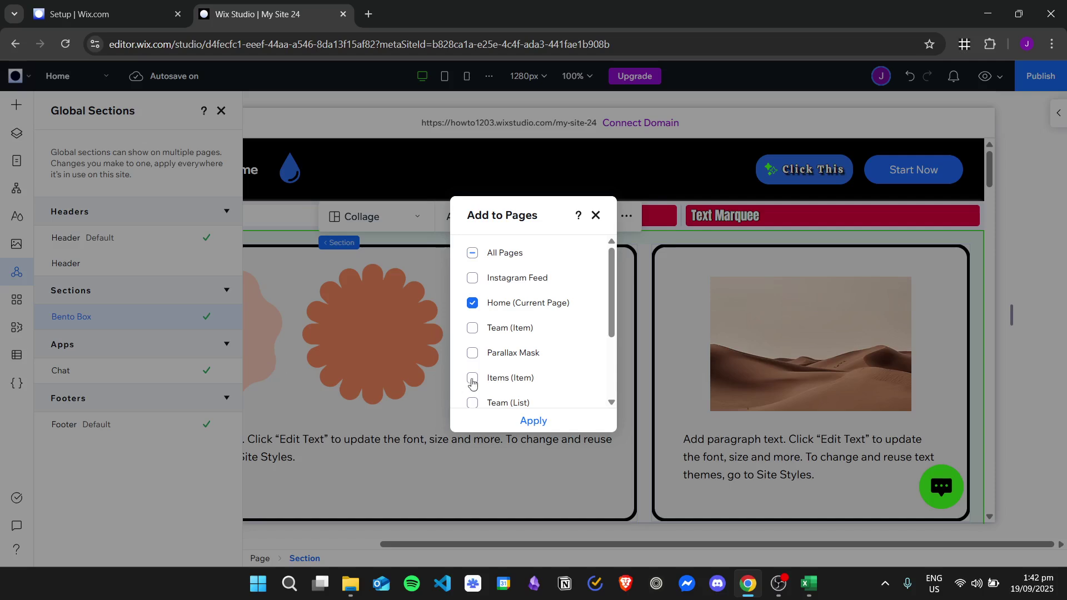
{"action": "scroll", "coordinate": [500, 344], "scroll_direction": "down", "scroll_amount": 3}
{"action": "scroll", "coordinate": [539, 333], "scroll_direction": "up", "scroll_amount": 3}
{"action": "scroll", "coordinate": [532, 275], "scroll_direction": "down", "scroll_amount": 1}
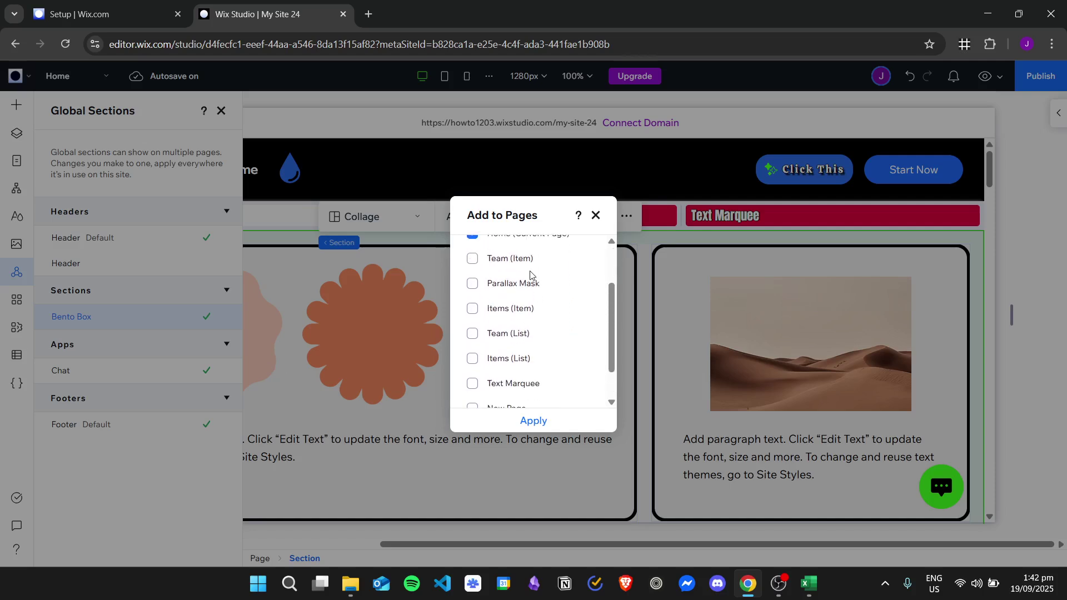
{"action": "scroll", "coordinate": [556, 289], "scroll_direction": "down", "scroll_amount": 2}
{"action": "scroll", "coordinate": [538, 304], "scroll_direction": "up", "scroll_amount": 2}
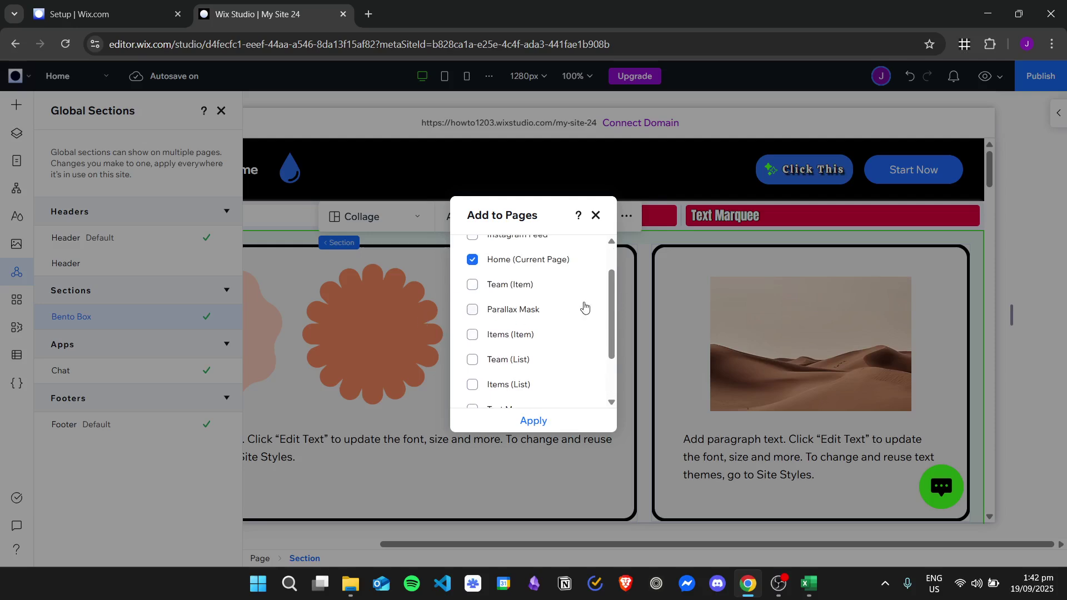
{"action": "left_click", "coordinate": [496, 310]}
{"action": "left_click", "coordinate": [533, 421]}
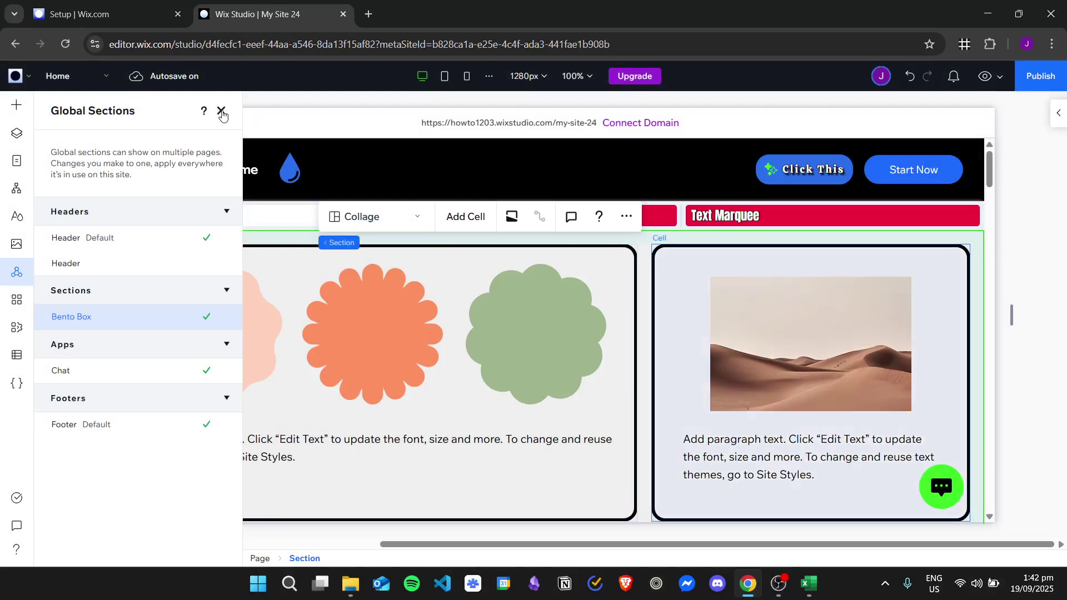
{"action": "left_click", "coordinate": [221, 111]}
Open the Parallax Mask page and examine the Bento Box section alongside the page's existing content.
{"action": "left_click", "coordinate": [95, 75]}
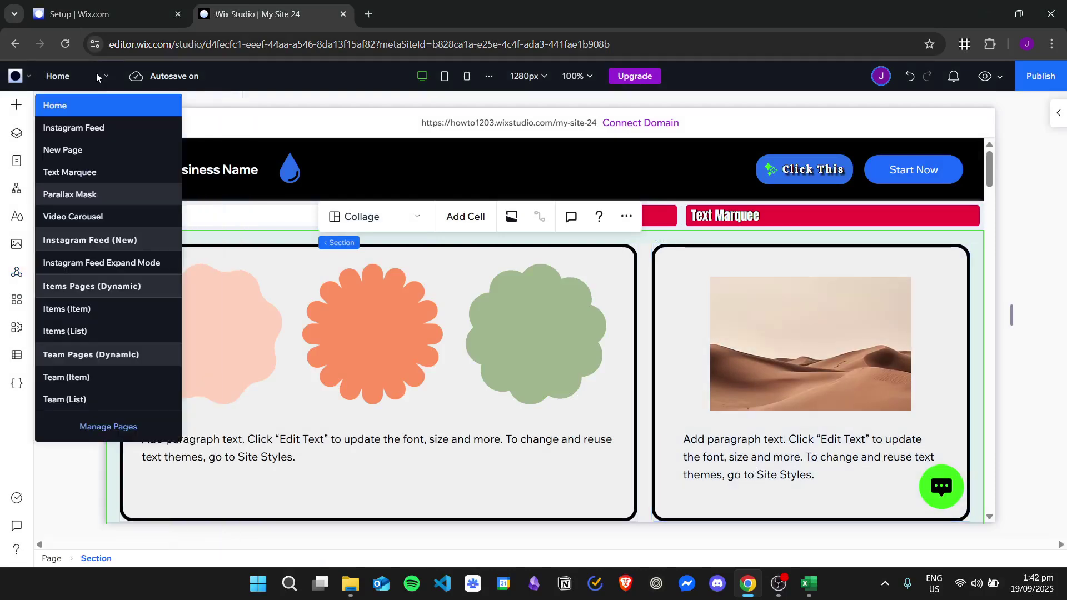
{"action": "left_click", "coordinate": [78, 194]}
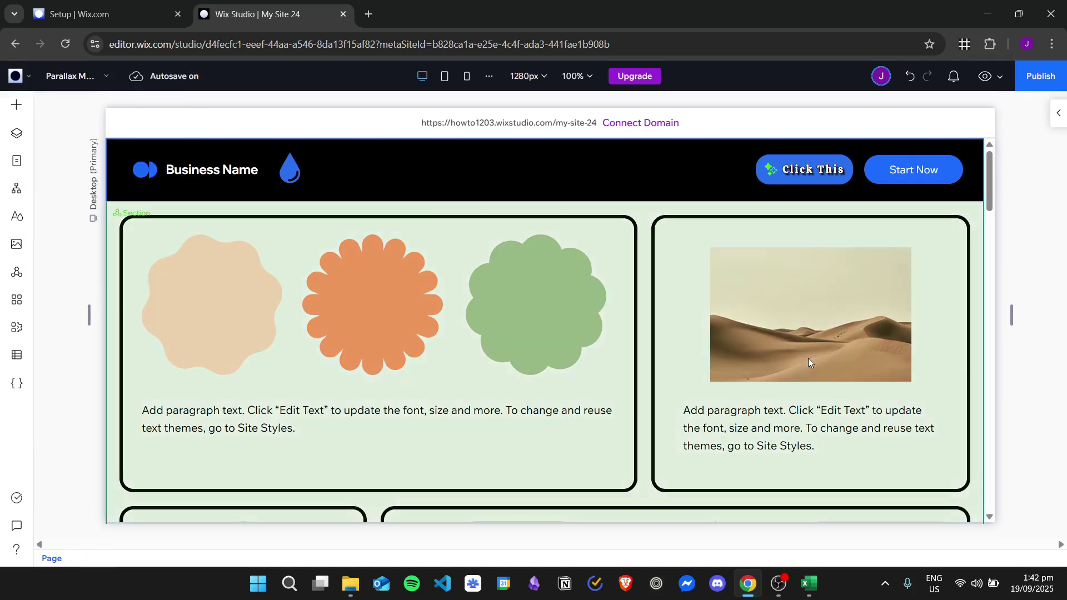
{"action": "scroll", "coordinate": [490, 275], "scroll_direction": "down", "scroll_amount": 3}
{"action": "scroll", "coordinate": [555, 286], "scroll_direction": "down", "scroll_amount": 5}
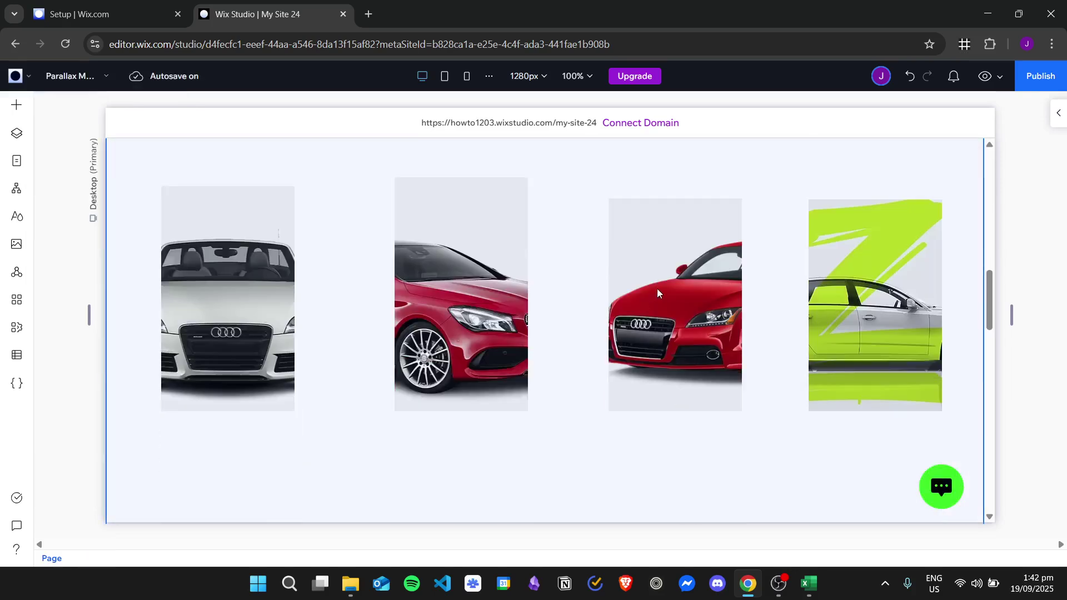
{"action": "scroll", "coordinate": [657, 289], "scroll_direction": "up", "scroll_amount": 10}
{"action": "scroll", "coordinate": [689, 268], "scroll_direction": "down", "scroll_amount": 10}
{"action": "scroll", "coordinate": [697, 271], "scroll_direction": "up", "scroll_amount": 7}
{"action": "scroll", "coordinate": [738, 283], "scroll_direction": "up", "scroll_amount": 4}
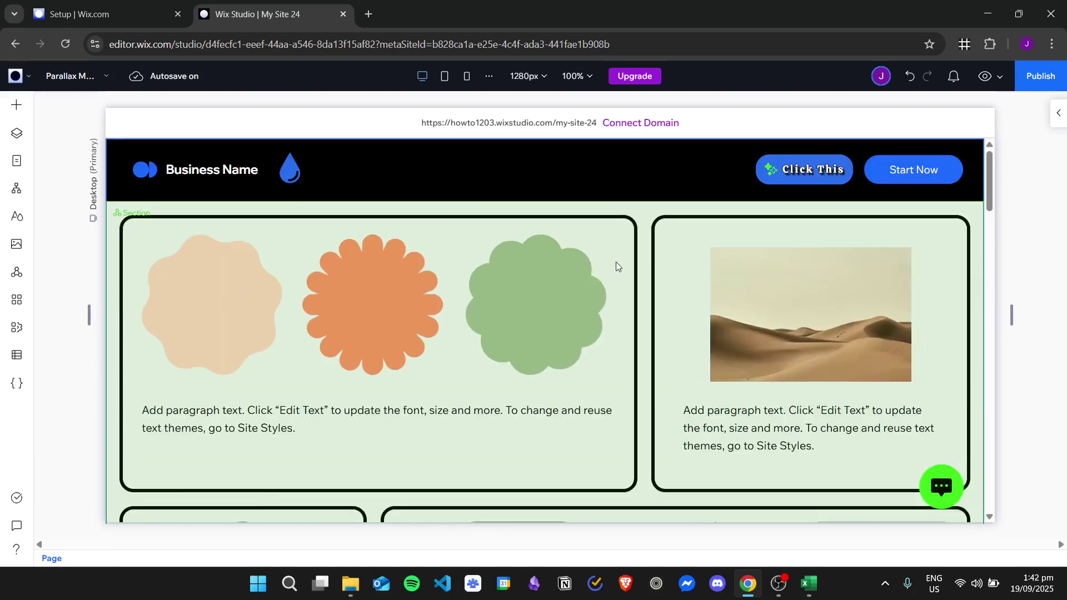
{"action": "scroll", "coordinate": [616, 262], "scroll_direction": "down", "scroll_amount": 1}
{"action": "scroll", "coordinate": [616, 262], "scroll_direction": "up", "scroll_amount": 1}
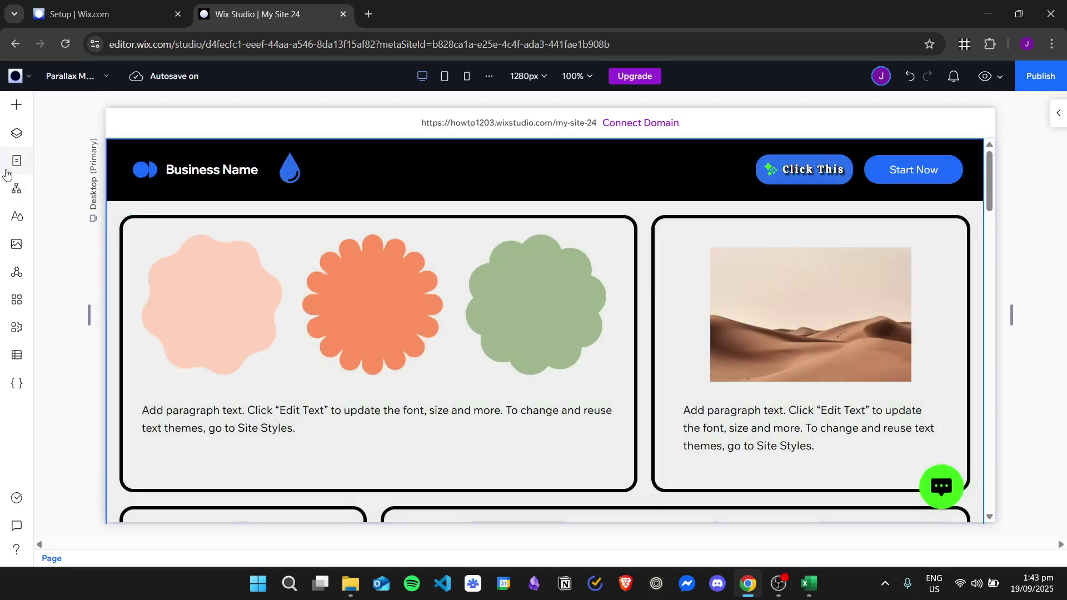
Open the Video Carousel page and add the Bento Box global section to it from the global sections list.
{"action": "left_click", "coordinate": [70, 76]}
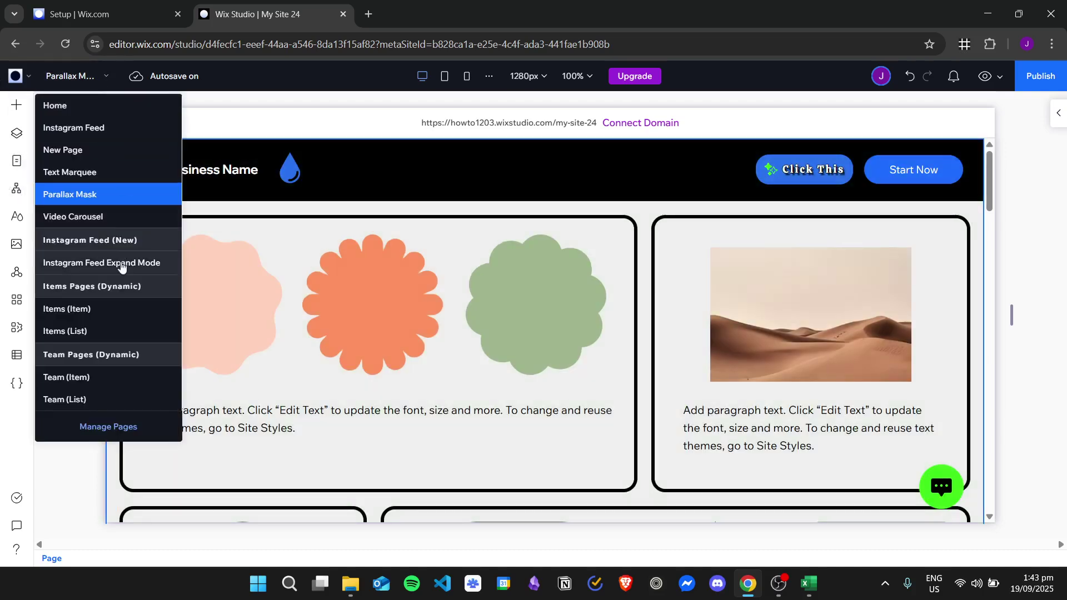
{"action": "left_click", "coordinate": [73, 216]}
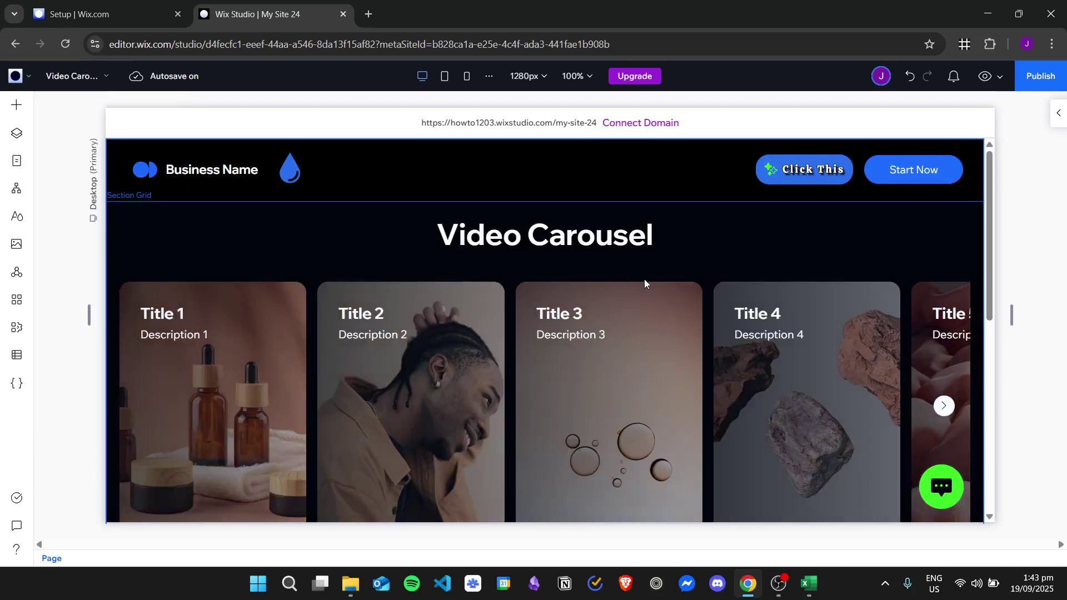
{"action": "scroll", "coordinate": [645, 279], "scroll_direction": "down", "scroll_amount": 5}
{"action": "scroll", "coordinate": [666, 285], "scroll_direction": "down", "scroll_amount": 3}
{"action": "scroll", "coordinate": [580, 261], "scroll_direction": "up", "scroll_amount": 4}
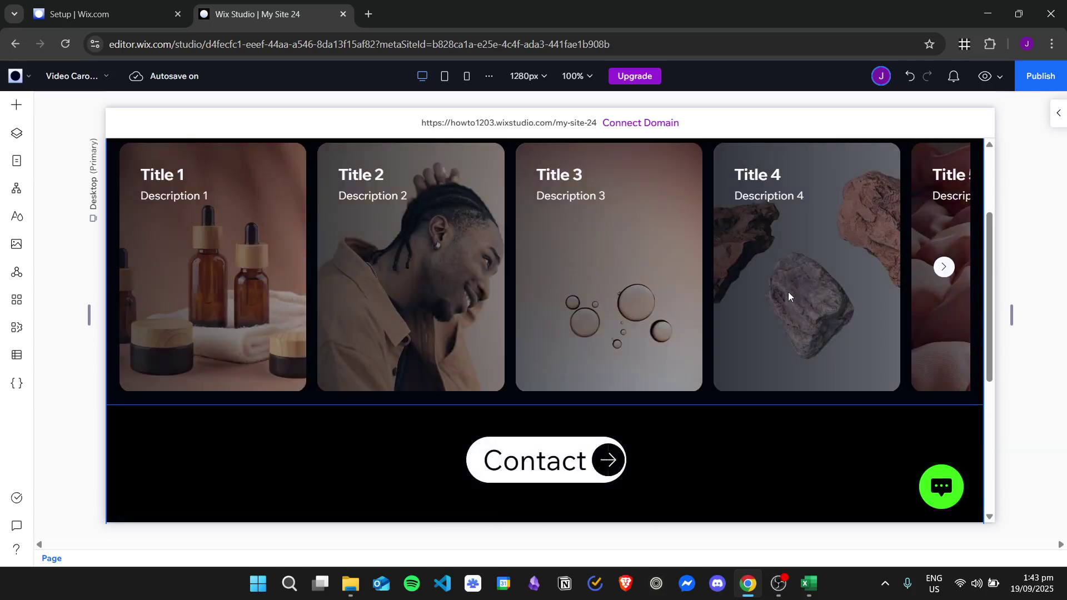
{"action": "scroll", "coordinate": [788, 296], "scroll_direction": "up", "scroll_amount": 3}
{"action": "scroll", "coordinate": [588, 393], "scroll_direction": "down", "scroll_amount": 5}
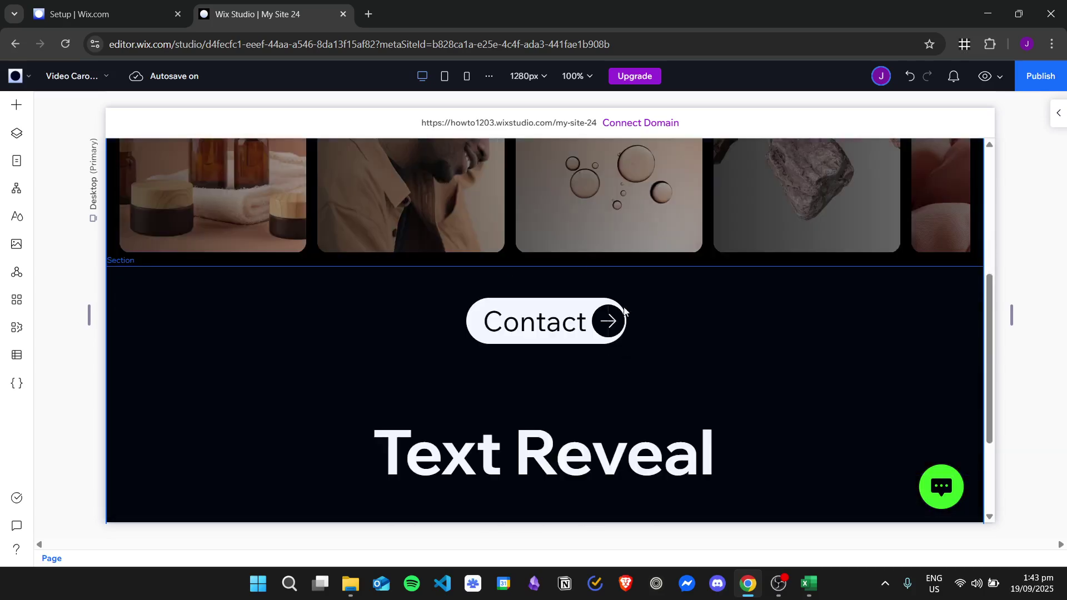
{"action": "left_click", "coordinate": [21, 277]}
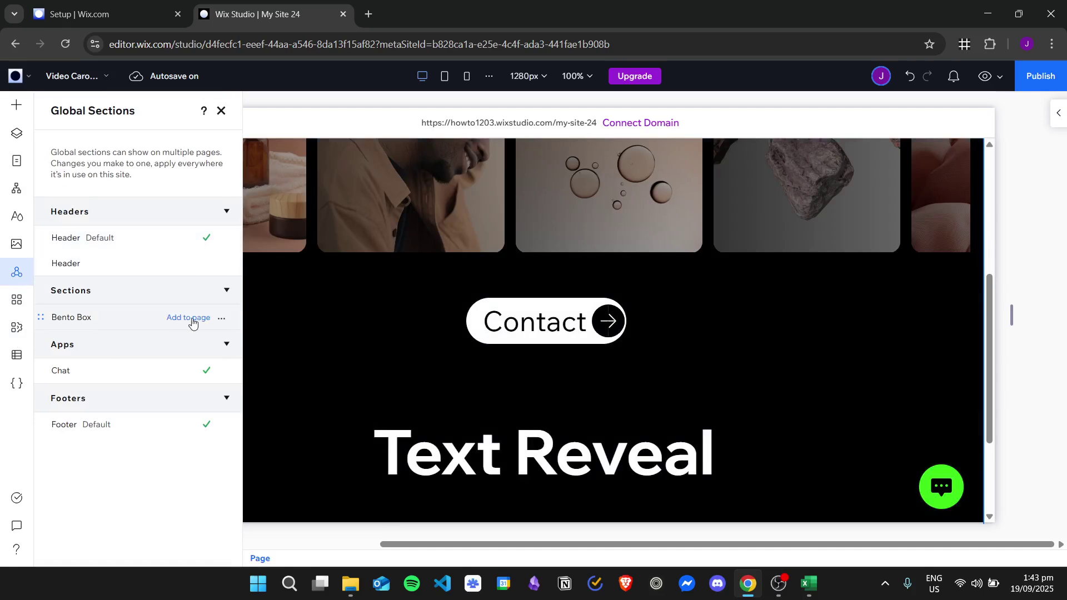
{"action": "left_click", "coordinate": [189, 317]}
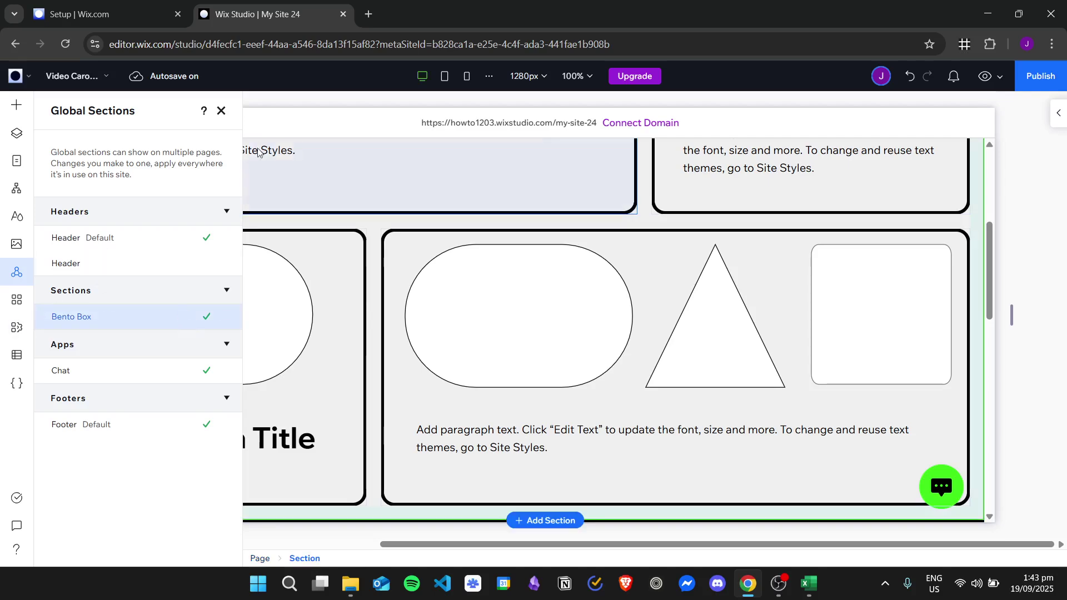
{"action": "left_click", "coordinate": [222, 111]}
Examine the placement of the Bento Box section relative to the other sections on the Video Carousel page.
{"action": "scroll", "coordinate": [823, 275], "scroll_direction": "up", "scroll_amount": 5}
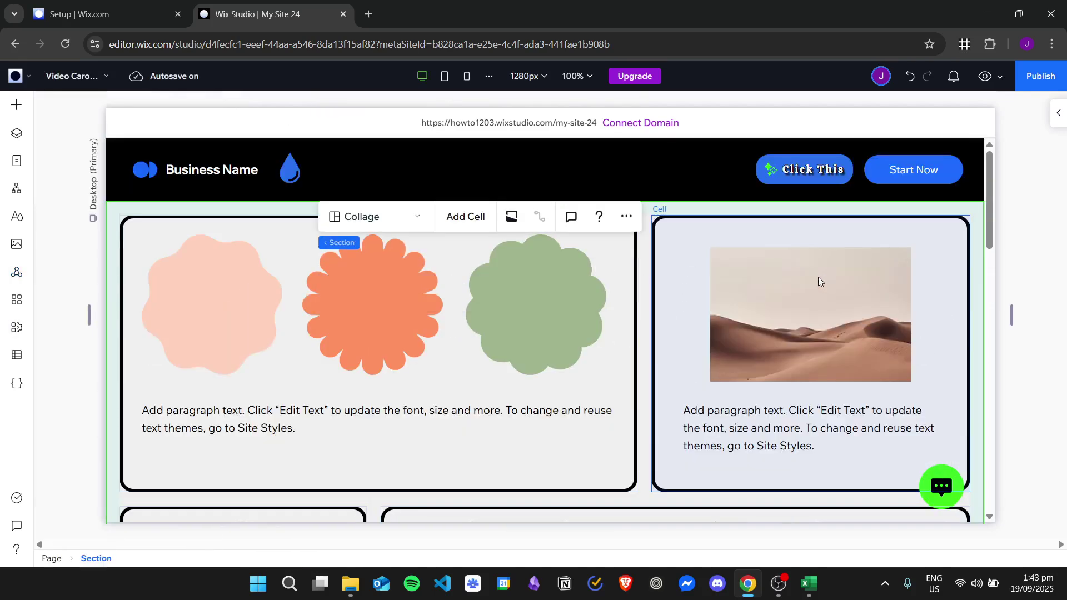
{"action": "scroll", "coordinate": [622, 267], "scroll_direction": "down", "scroll_amount": 5}
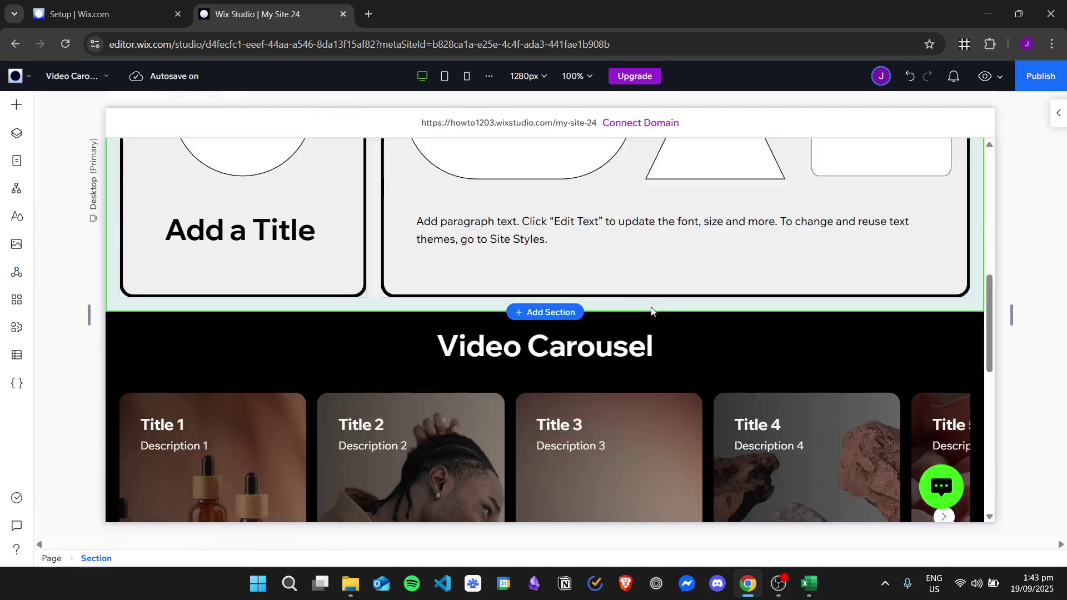
{"action": "scroll", "coordinate": [617, 274], "scroll_direction": "down", "scroll_amount": 5}
{"action": "scroll", "coordinate": [500, 303], "scroll_direction": "up", "scroll_amount": 10}
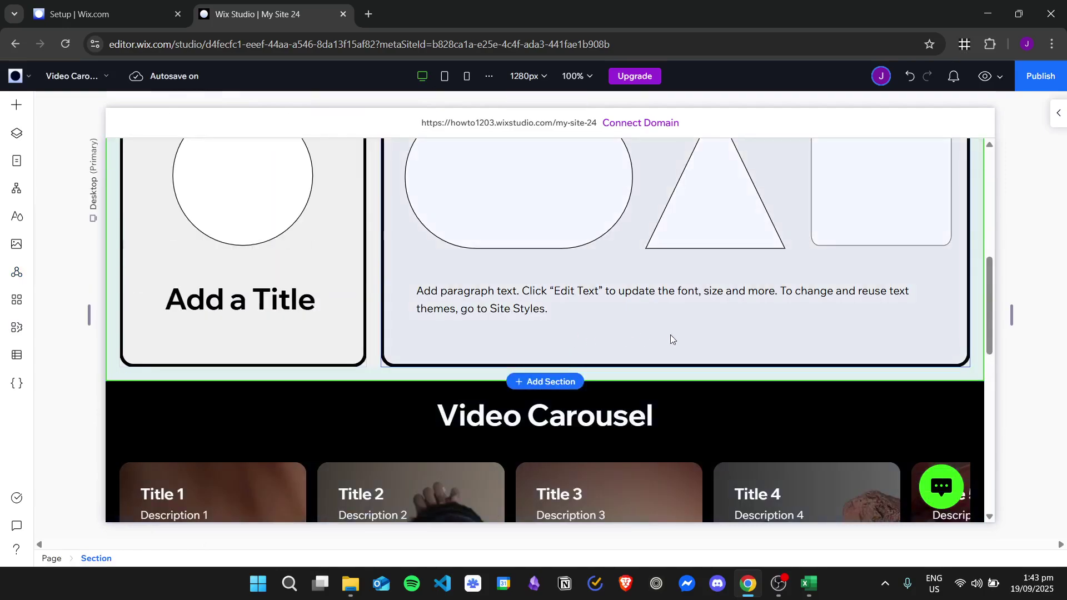
{"action": "scroll", "coordinate": [672, 364], "scroll_direction": "down", "scroll_amount": 7}
{"action": "scroll", "coordinate": [676, 352], "scroll_direction": "up", "scroll_amount": 4}
{"action": "scroll", "coordinate": [661, 314], "scroll_direction": "up", "scroll_amount": 3}
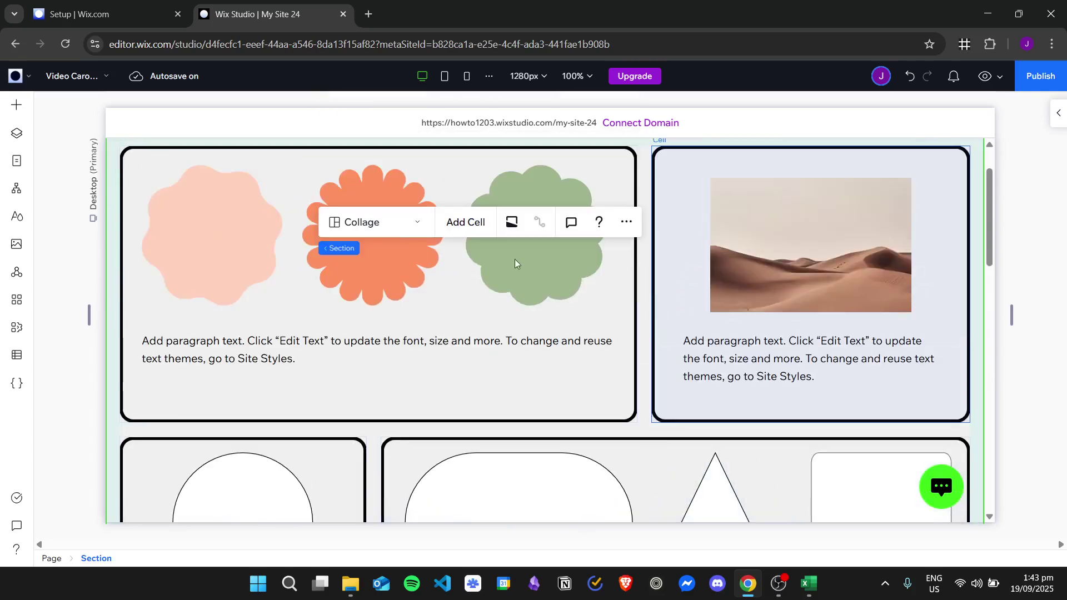
Move the Bento Box layer below Section Grid in the Video Carousel page's layer order, then close the layers list.
{"action": "left_click", "coordinate": [18, 137]}
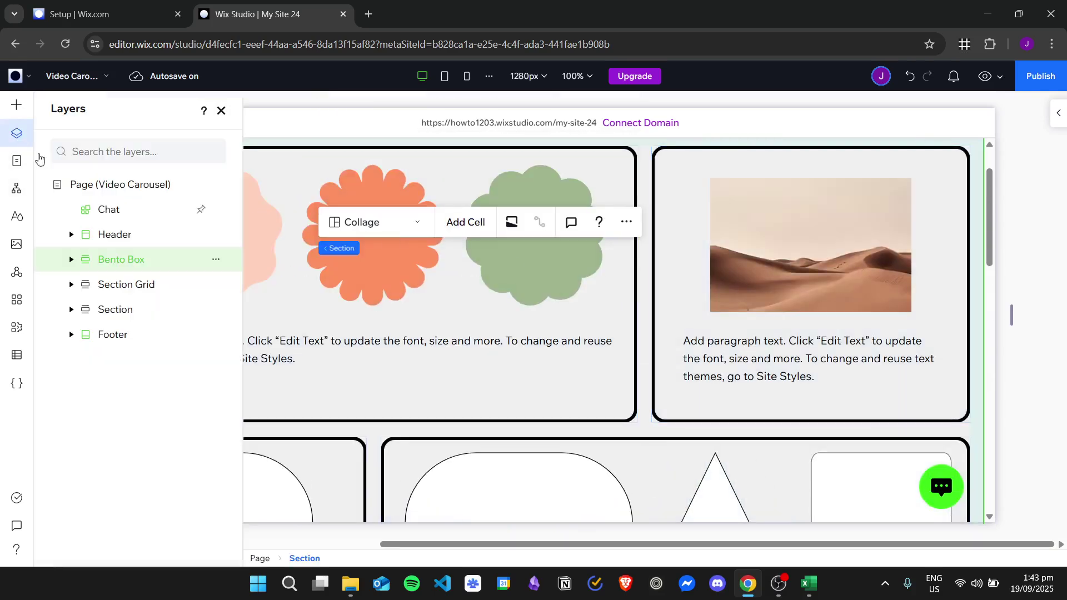
{"action": "left_click_drag", "start_coordinate": [136, 262], "coordinate": [139, 295]}
{"action": "left_click_drag", "start_coordinate": [647, 310], "coordinate": [589, 265]}
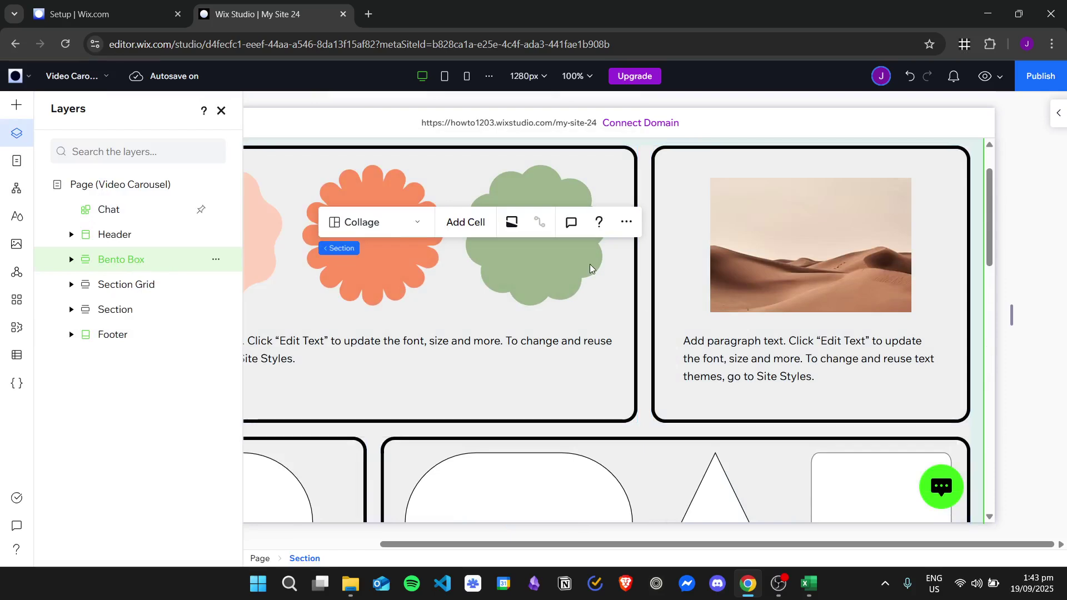
{"action": "scroll", "coordinate": [688, 358], "scroll_direction": "down", "scroll_amount": 10}
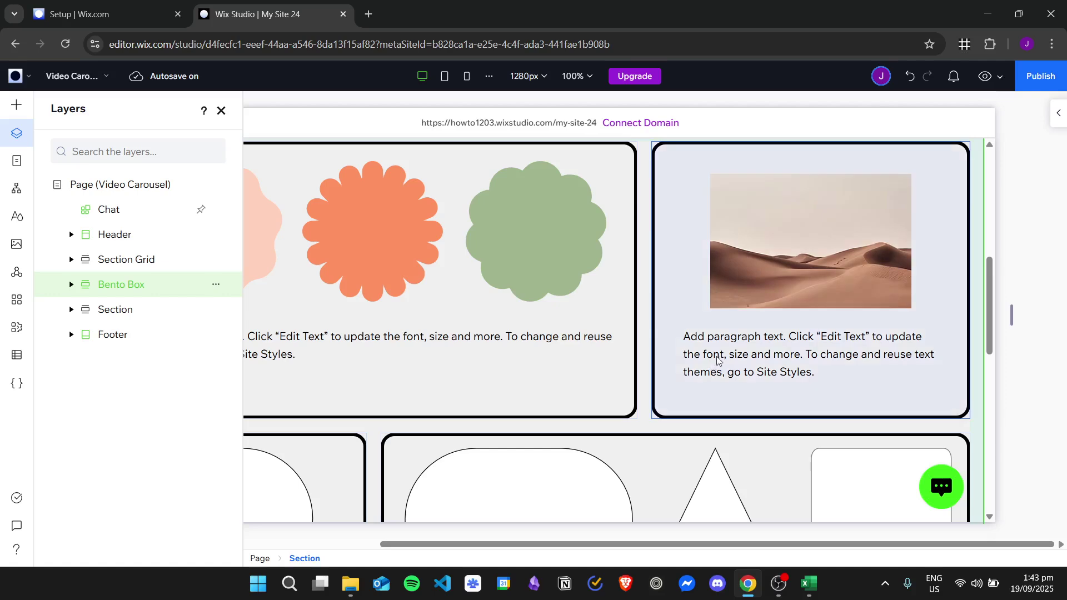
{"action": "scroll", "coordinate": [717, 356], "scroll_direction": "up", "scroll_amount": 8}
{"action": "scroll", "coordinate": [539, 339], "scroll_direction": "up", "scroll_amount": 5}
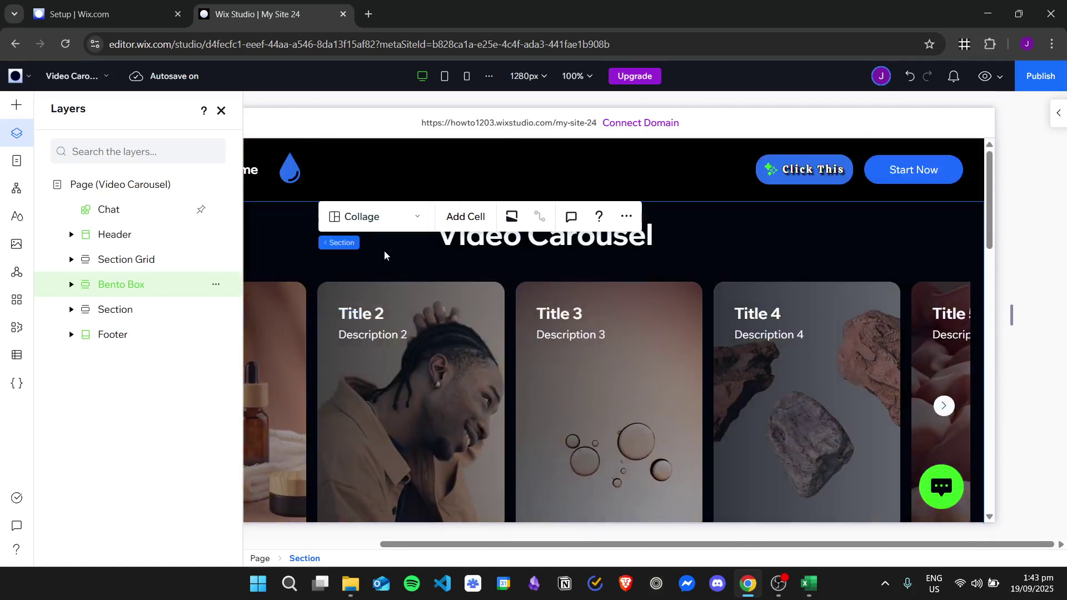
{"action": "left_click", "coordinate": [221, 113]}
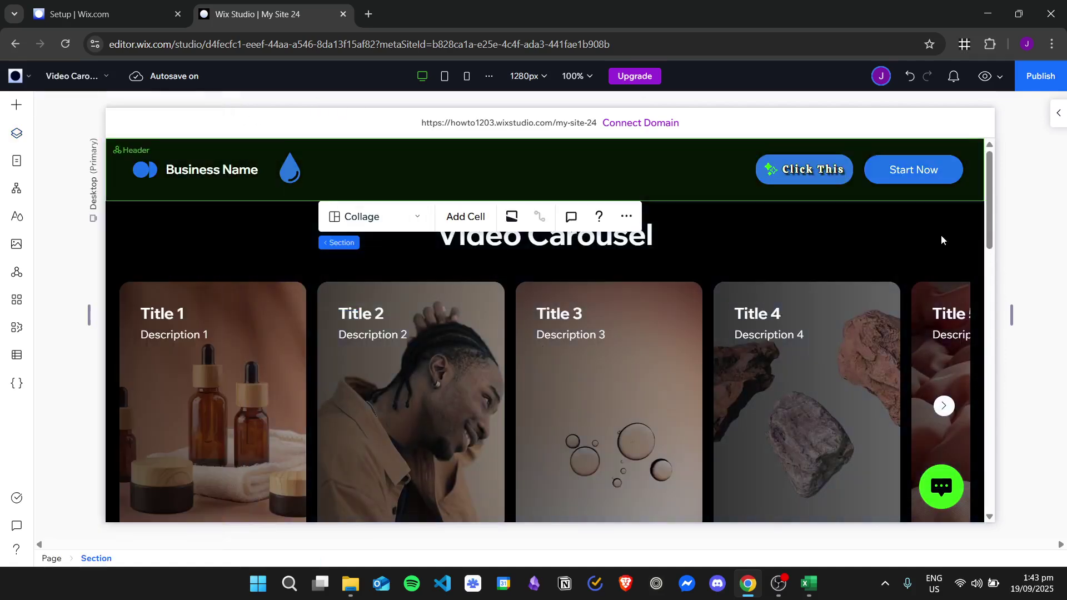